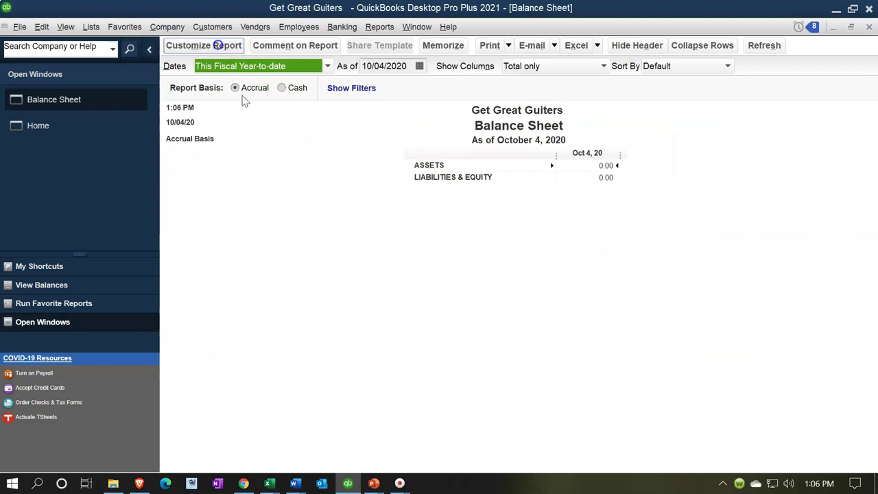
Set the Balance Sheet date range to 01/01/2021 through 02/28/2021.
type("01012021")
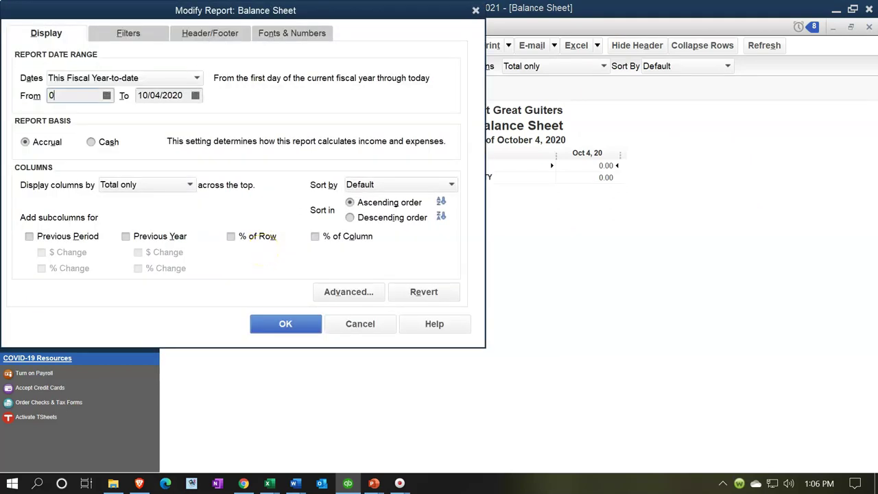
key("Tab")
type("02282021")
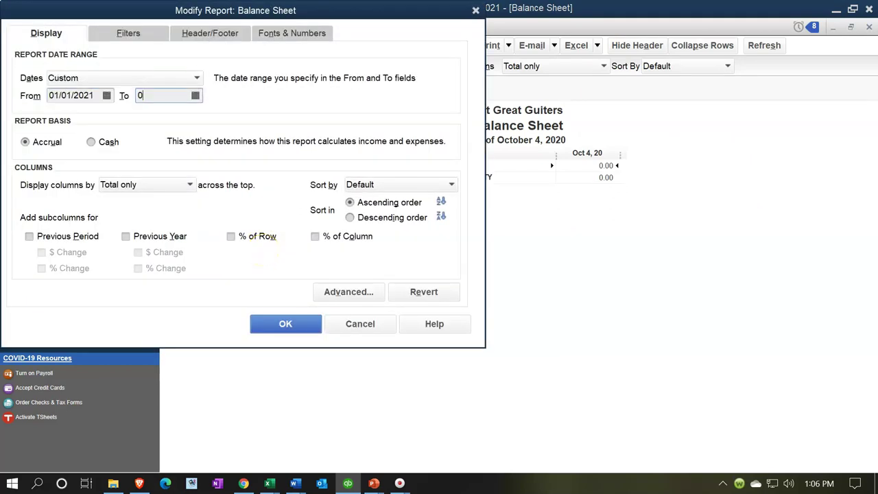
key("Tab")
left_click(284, 327)
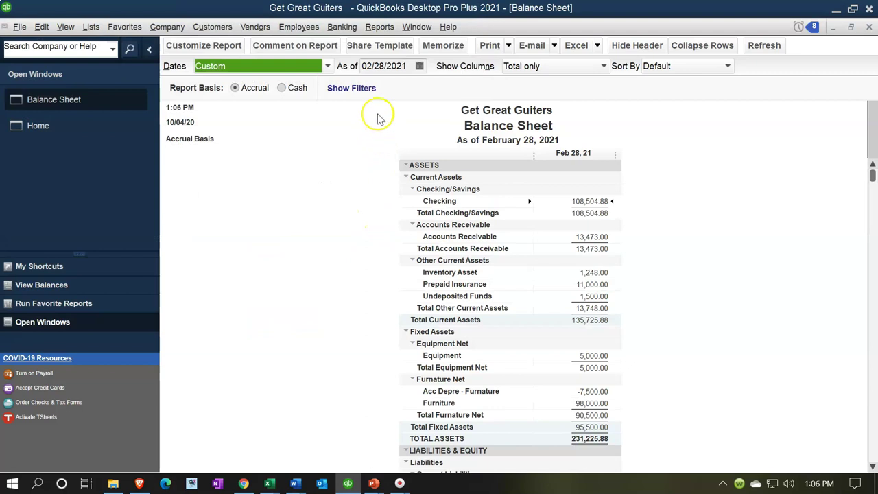
Open a standard Profit & Loss report from the Company & Financial reports.
left_click(380, 29)
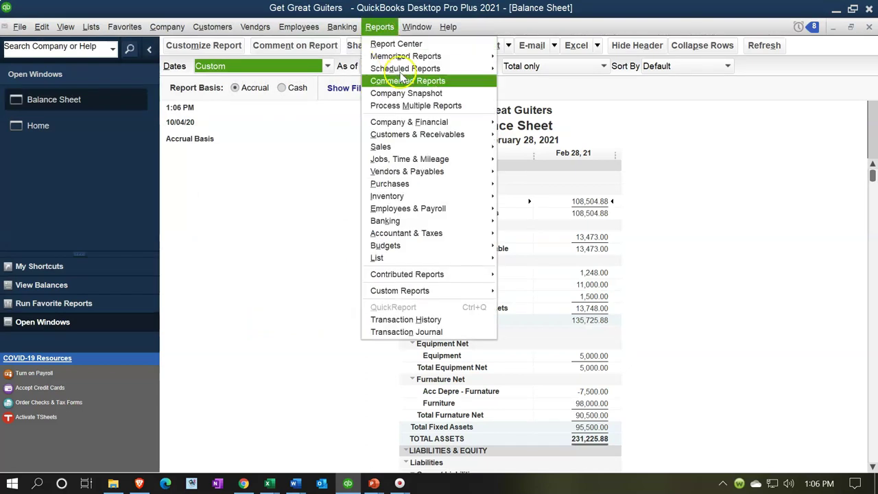
mouse_move(434, 121)
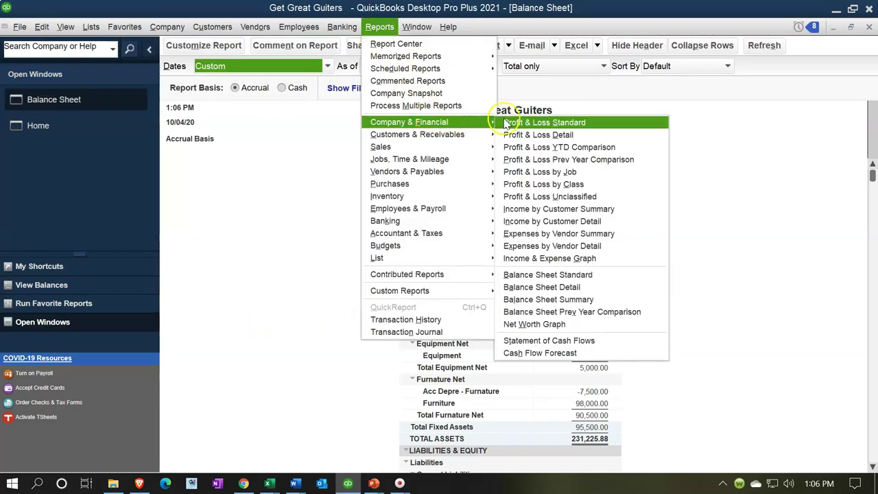
left_click(506, 123)
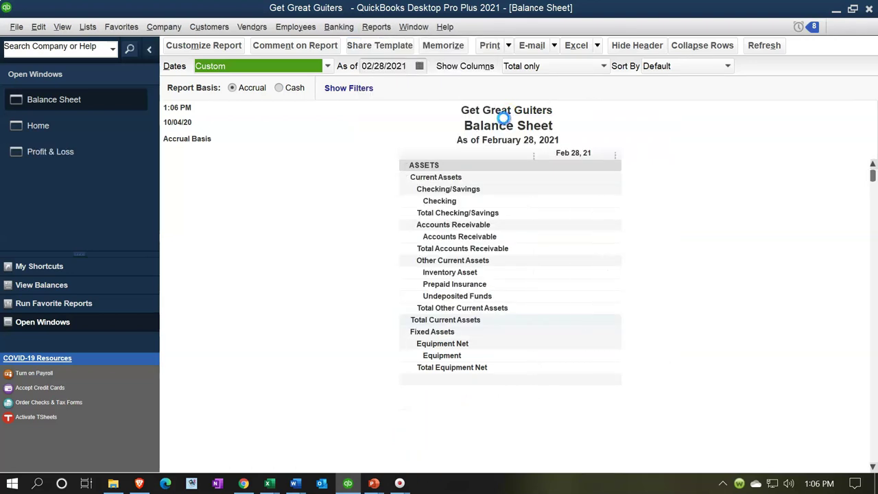
Set the Profit & Loss range to 01/01/2021 through 02/28/2021, then return to the Home page.
key("Tab")
type("010121")
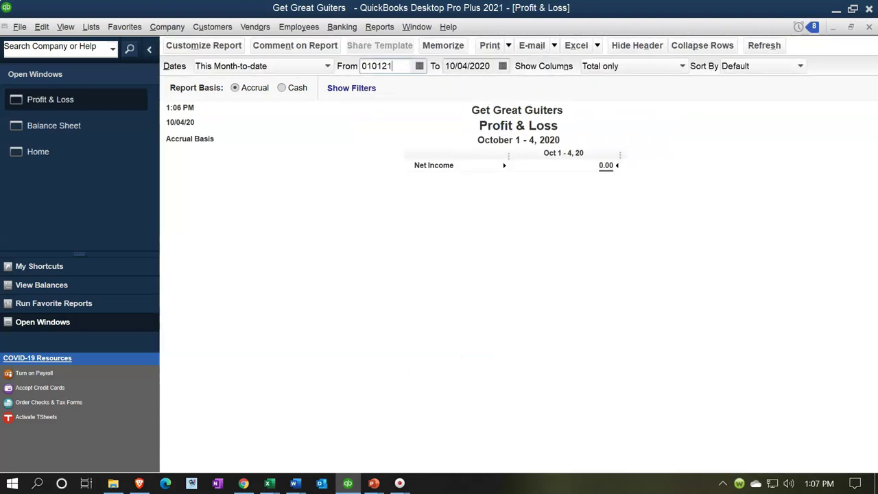
key("Tab")
type("022821")
key("Tab")
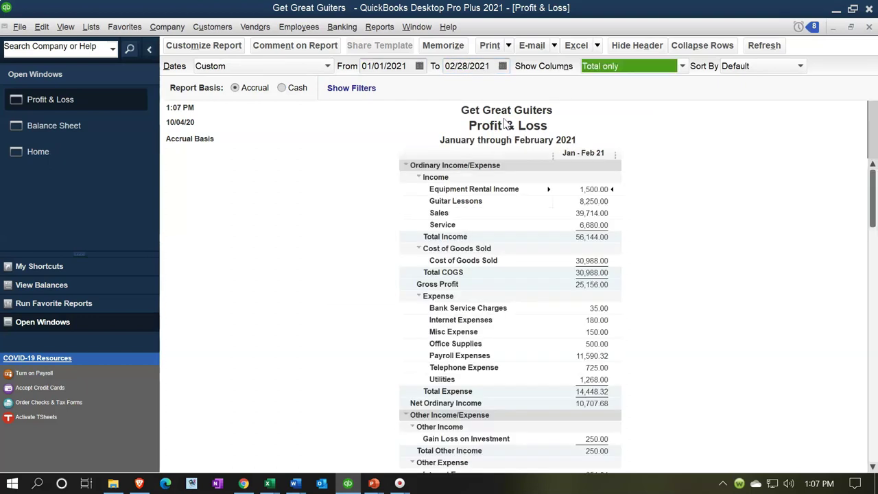
left_click(78, 159)
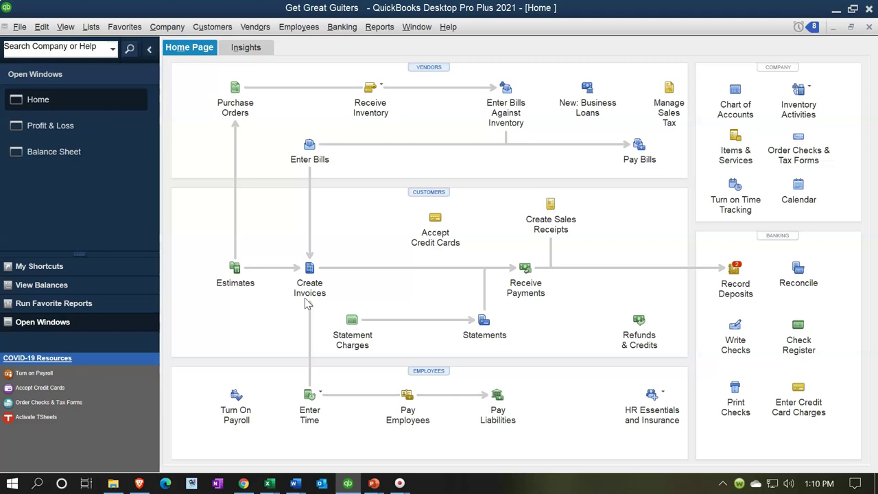
left_click(84, 130)
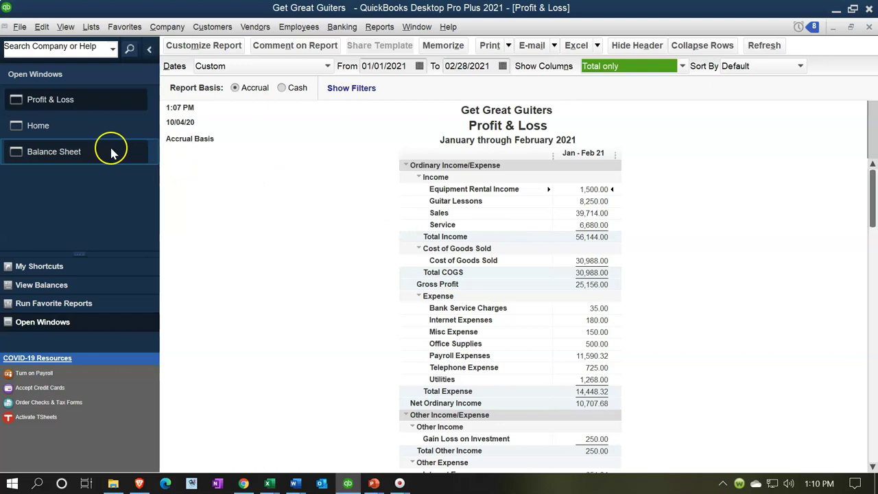
Go back to the Home page and start a new invoice via Create Invoices.
left_click(77, 139)
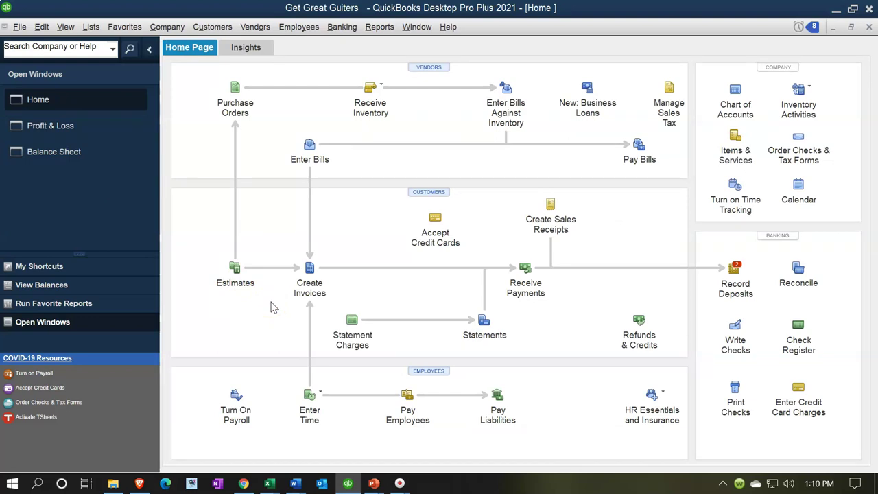
left_click(308, 272)
left_click(280, 283)
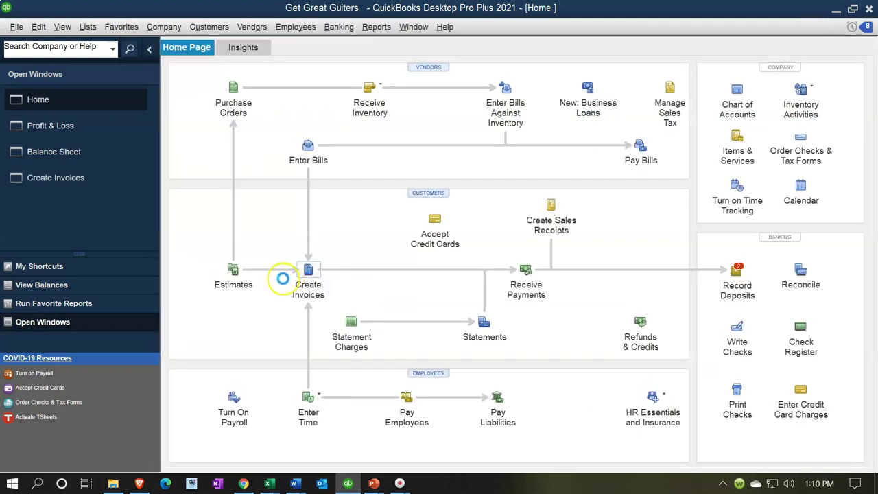
Fill the invoice for the customer, dated 03/05/2021, with one GIUSA item.
type("Anderson Guitars")
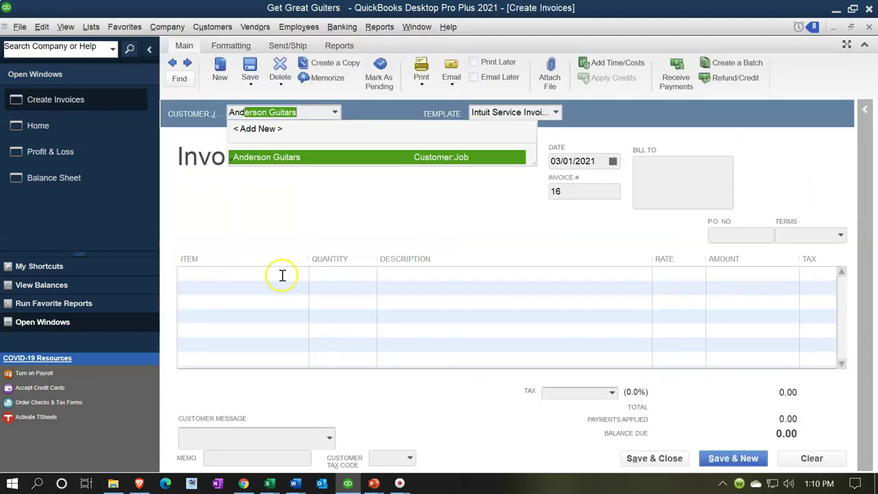
key("Tab")
key("Tab")
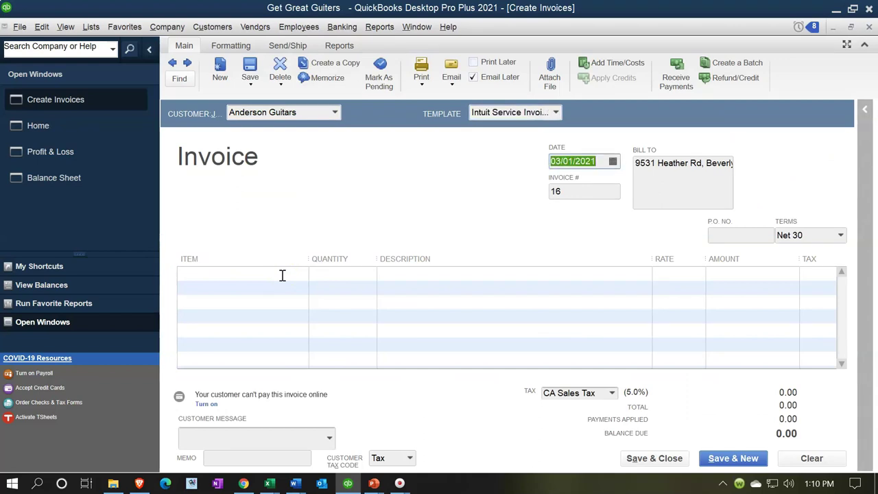
type("03")
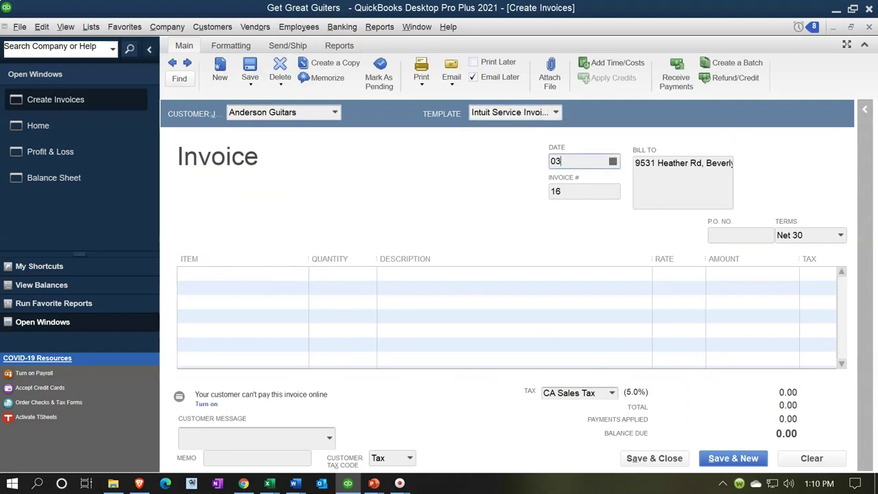
type("/05/2021")
key("Tab")
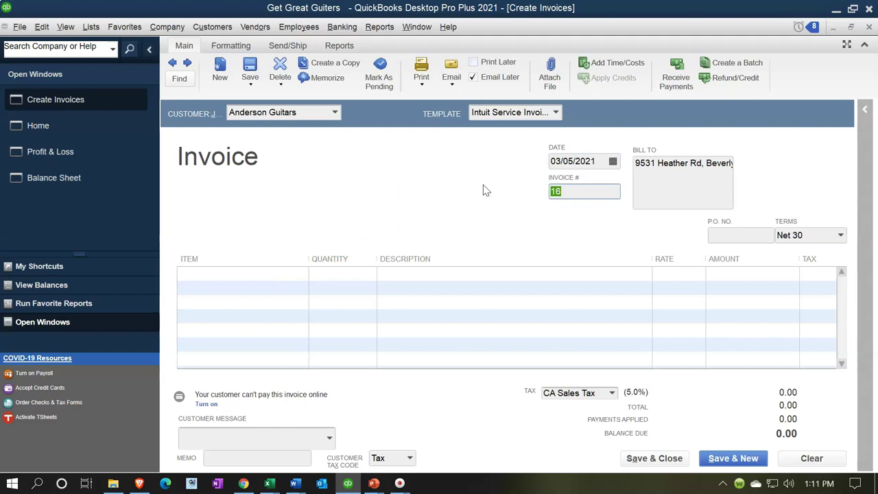
key("Tab")
key("Tab")
key("Tab")
key("Tab")
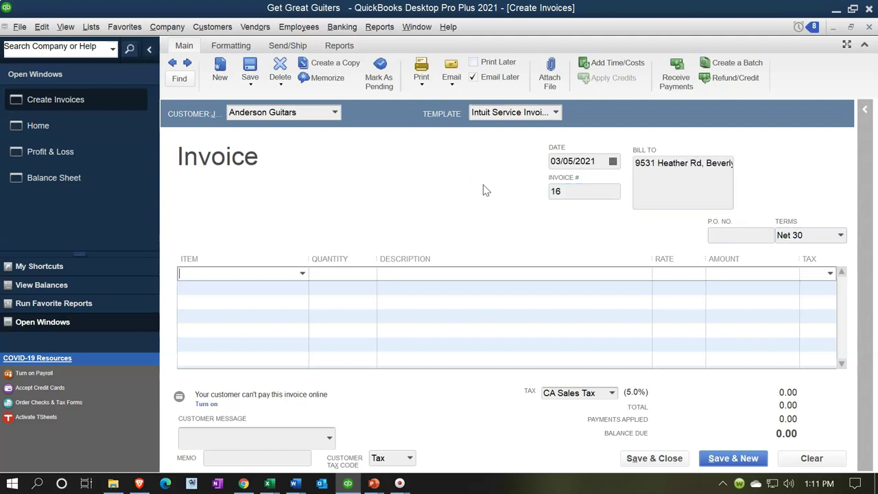
type("GIUSA")
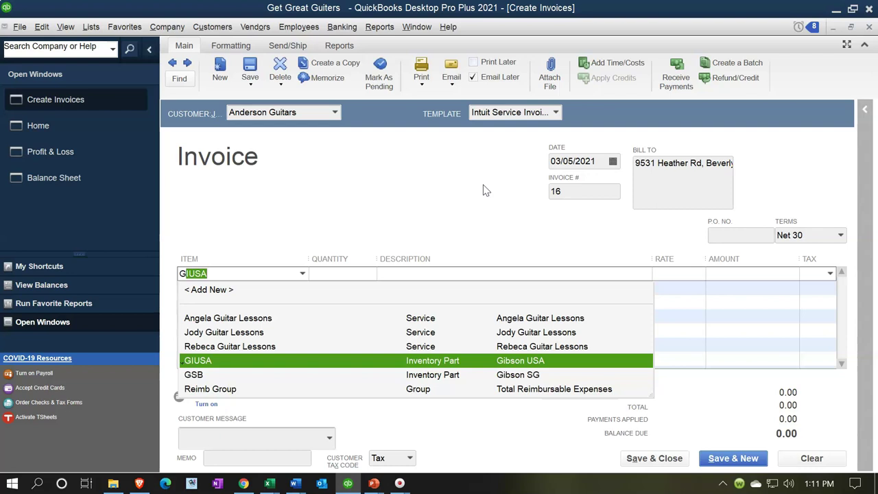
key("Tab")
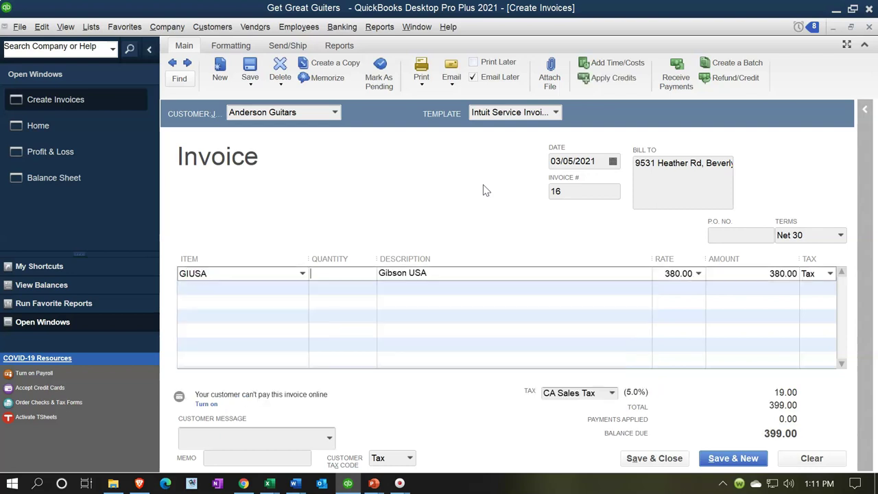
type("1")
key("Tab")
key("Tab")
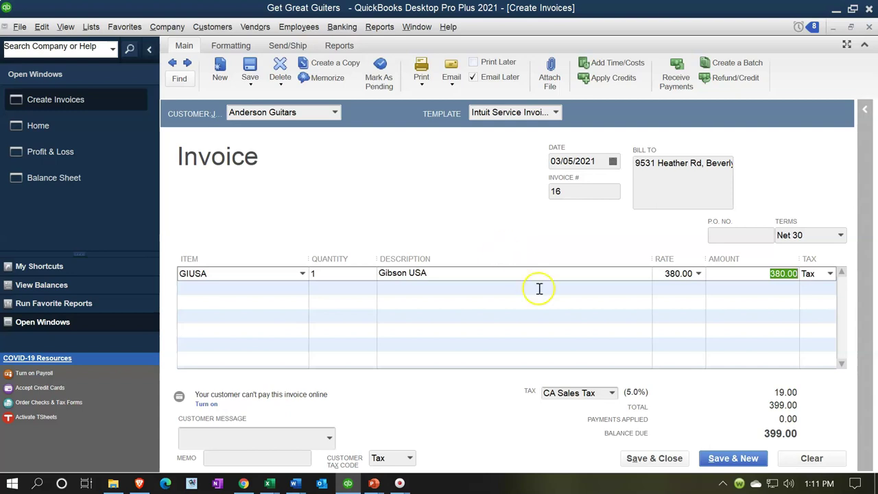
Save and close invoice 16 with Email Later unchecked after the missing e-mail prompt.
left_click(655, 459)
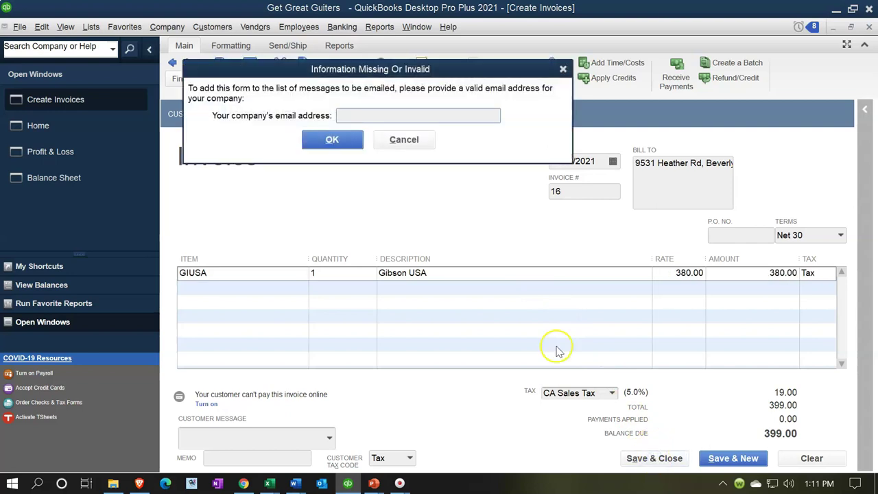
left_click(563, 69)
left_click(473, 78)
left_click(638, 459)
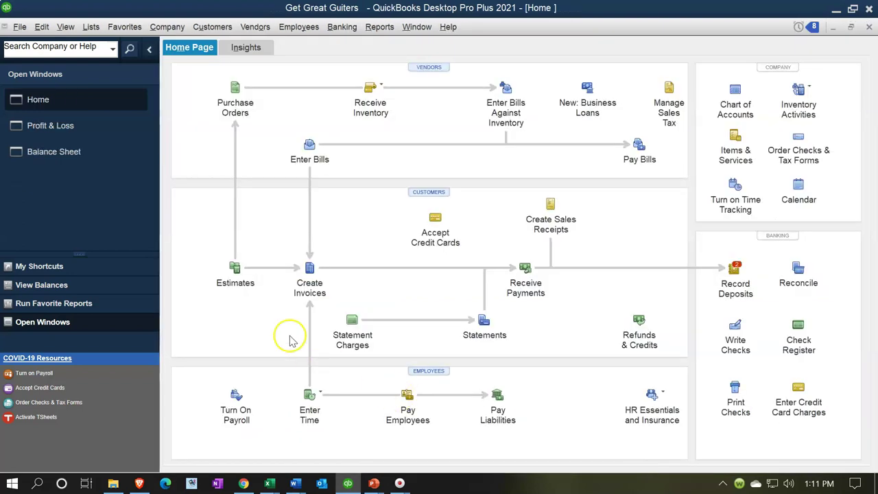
Run the Balance Sheet as of 03/05/2021.
left_click(79, 154)
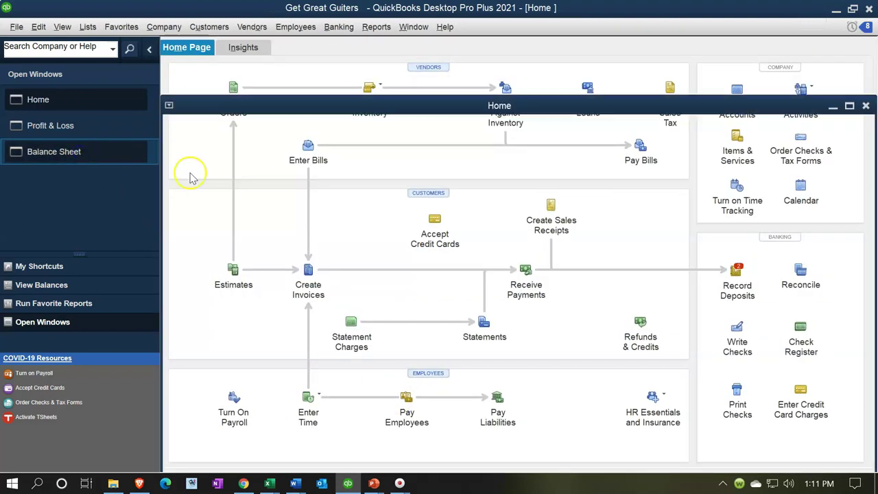
key("Tab")
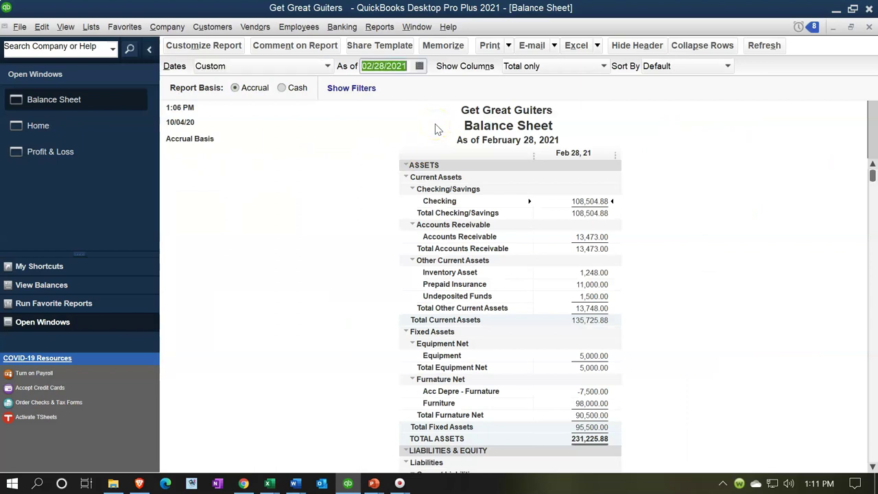
type("030")
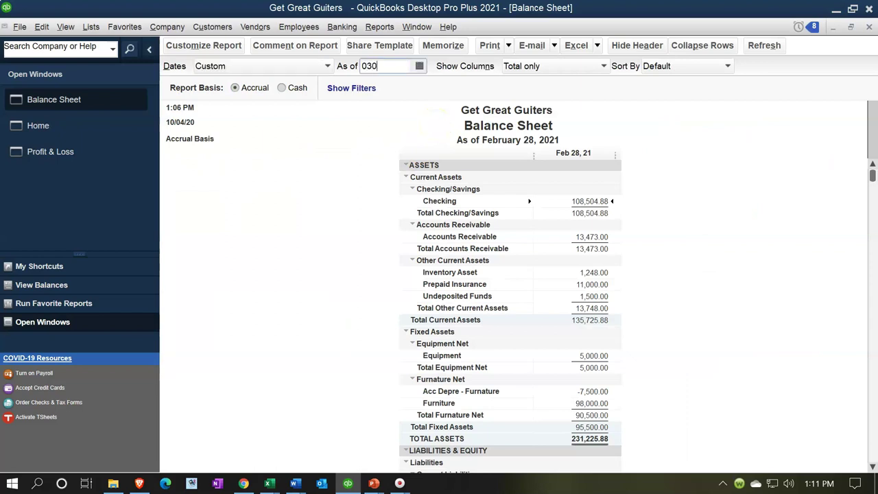
type("521")
key("Tab")
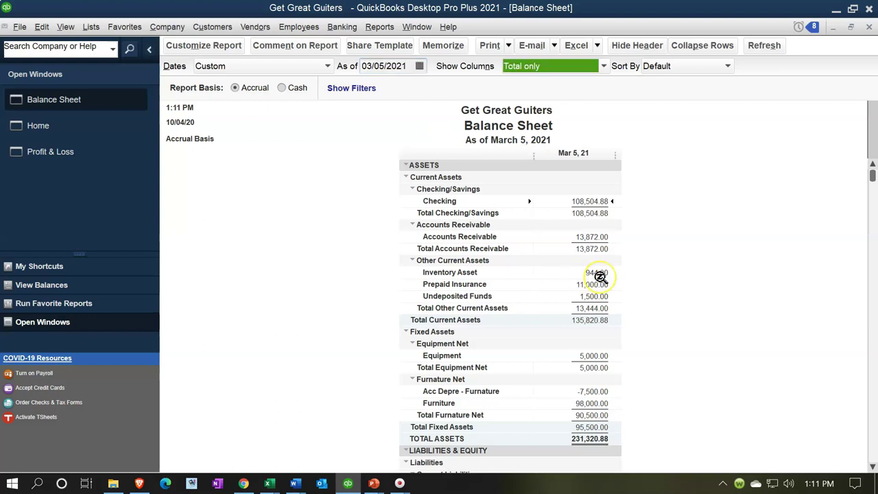
Trace the Accounts Receivable balance to invoice 16's 399.00 and close the invoice.
double_click(593, 237)
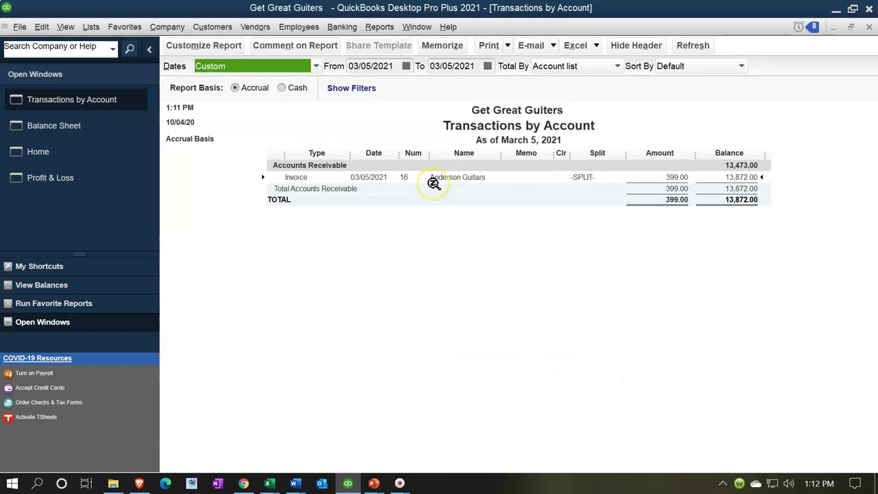
double_click(666, 177)
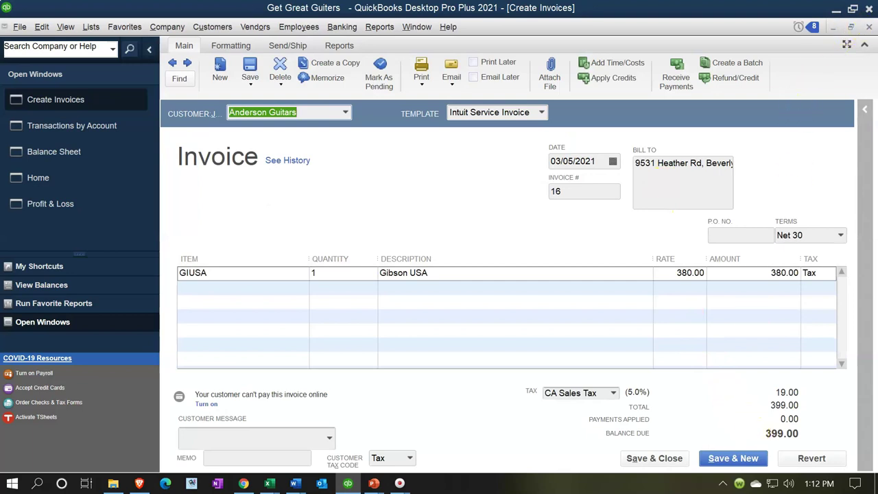
left_click(869, 26)
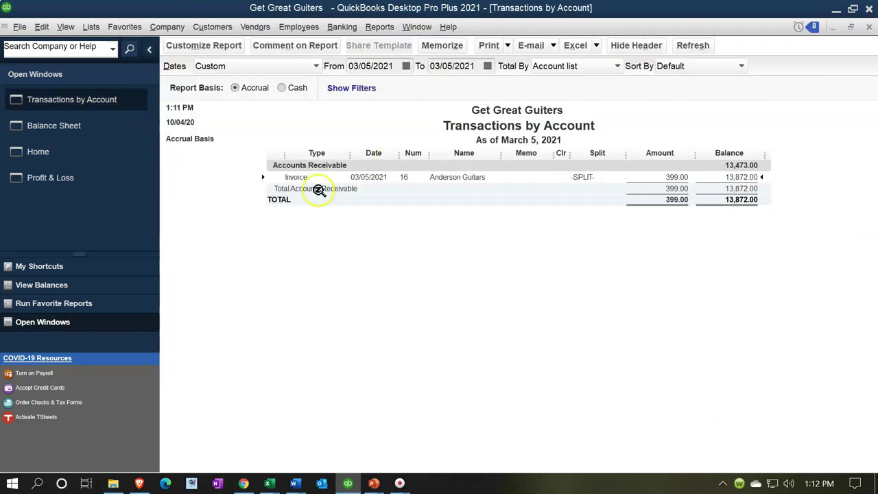
left_click(45, 178)
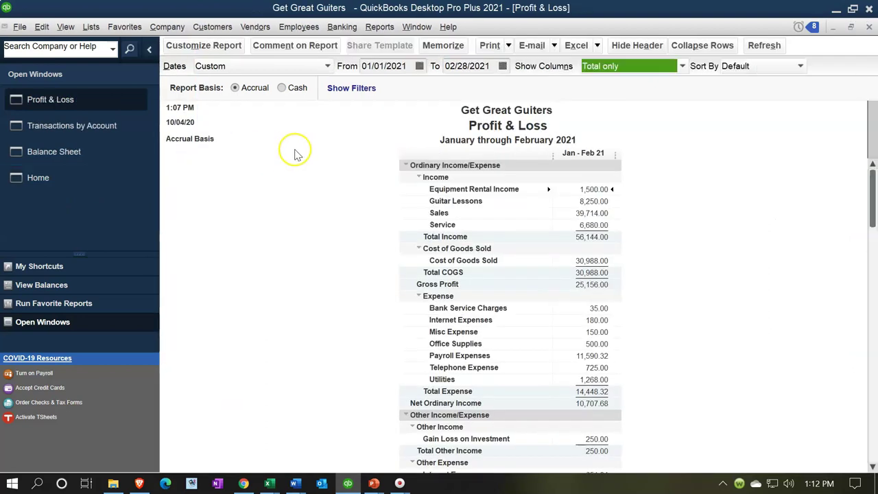
Set the Profit & Loss From and To dates both to 03/05/2021.
key("Tab")
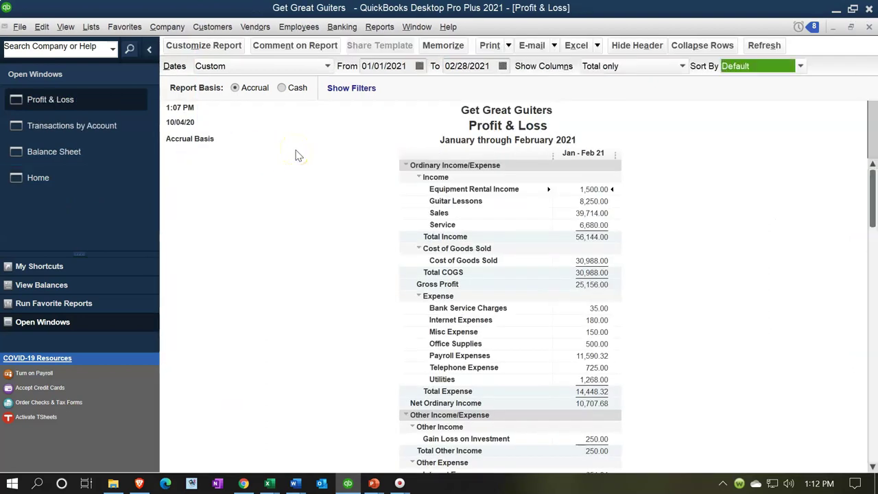
left_click(405, 65)
type("0301")
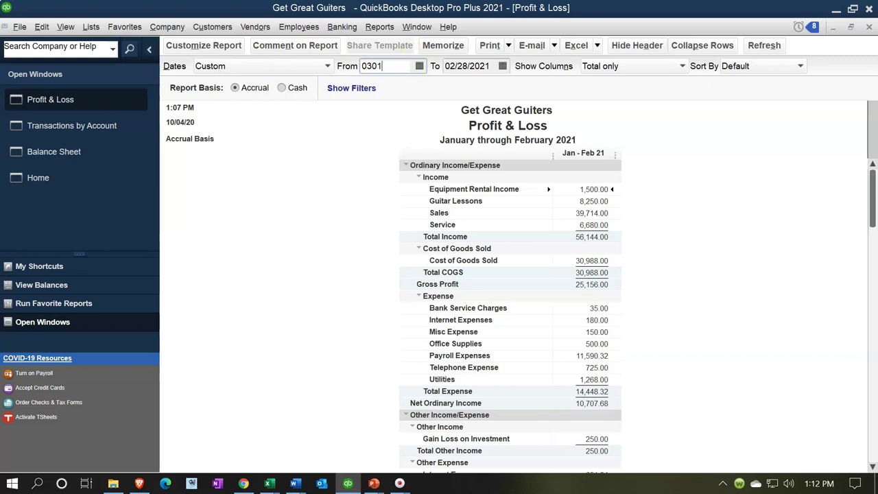
key("BackSpace")
key("BackSpace")
type("05")
key("Tab")
type("03/05/202")
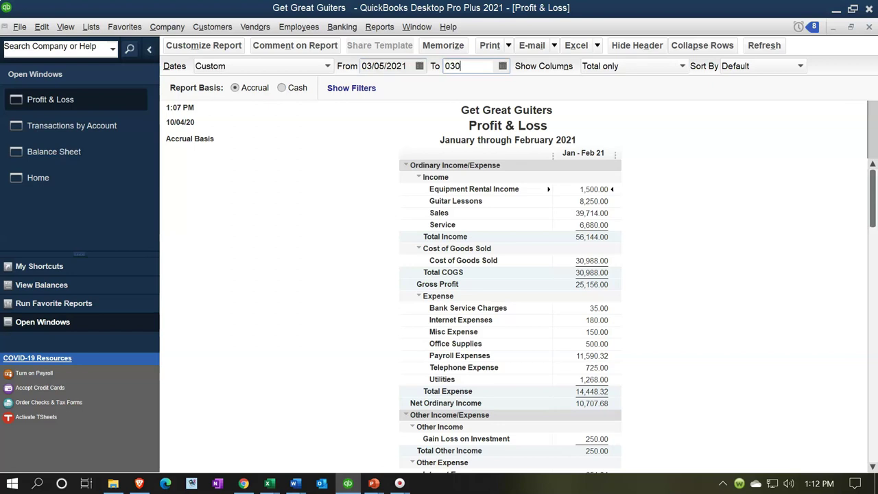
type("1")
key("Tab")
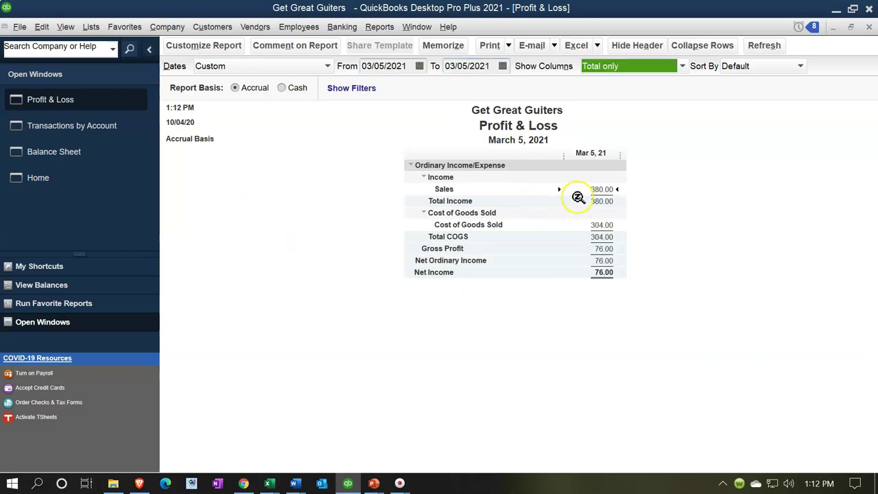
Trace the 380.00 Sales amount to invoice 16 and close the invoice.
double_click(604, 189)
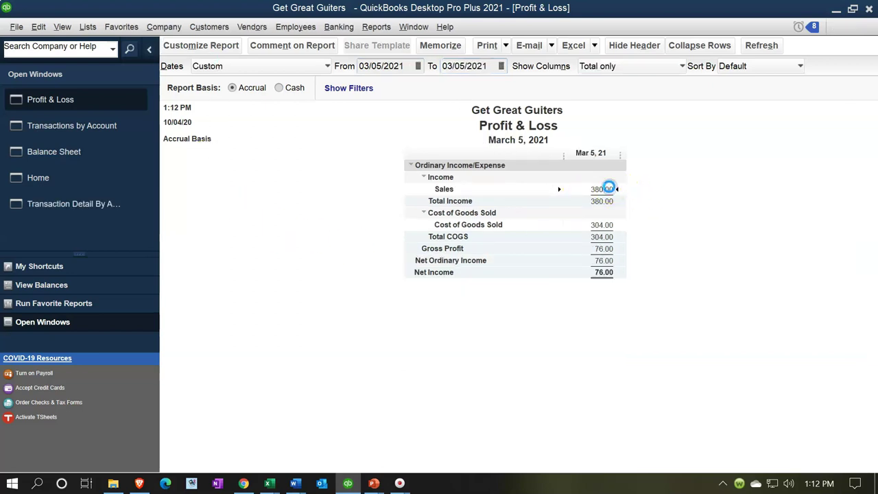
double_click(663, 175)
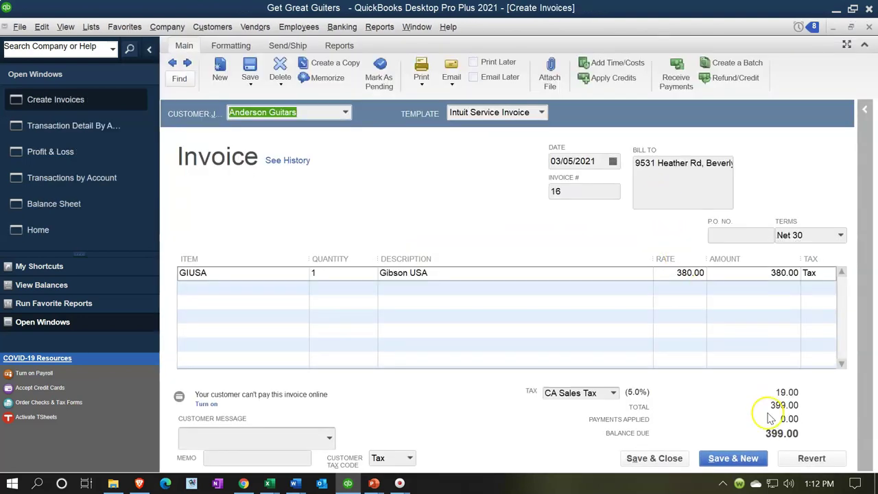
left_click(868, 28)
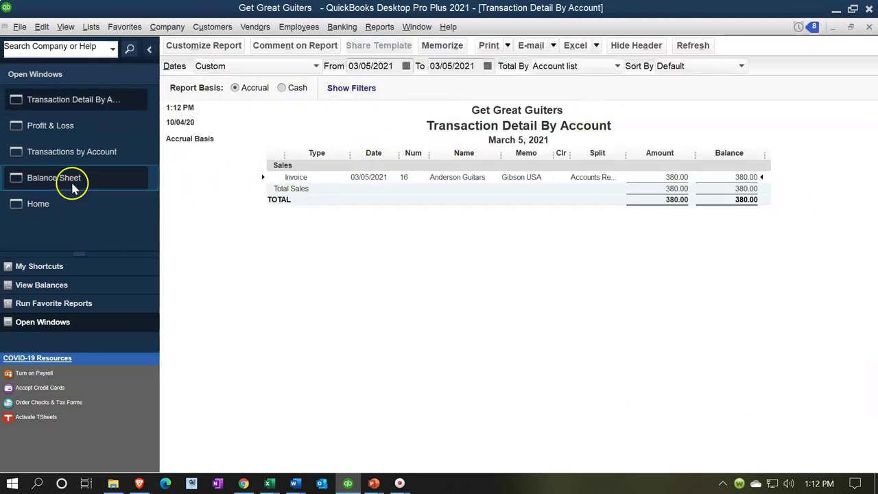
On the Balance Sheet, trace Sales Tax Payable's 307.00 to invoice 16's 19.00 tax.
left_click(72, 179)
scroll(345, 310, "down", 7)
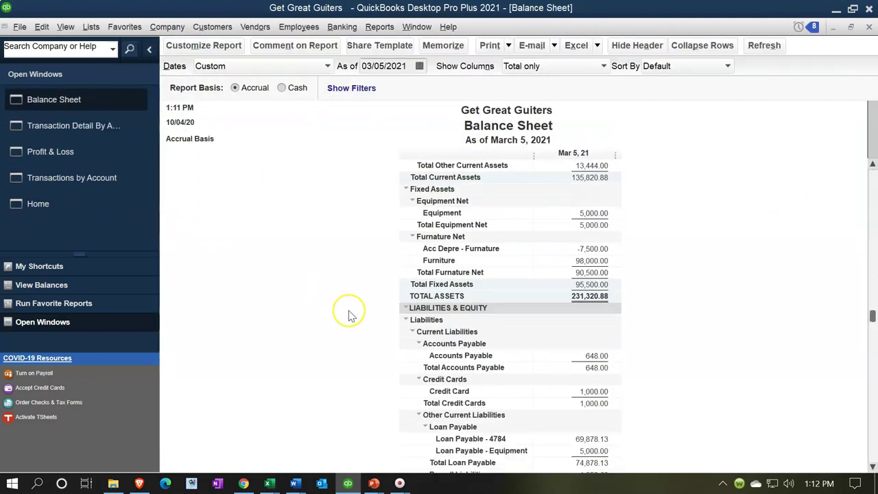
scroll(349, 314, "down", 3)
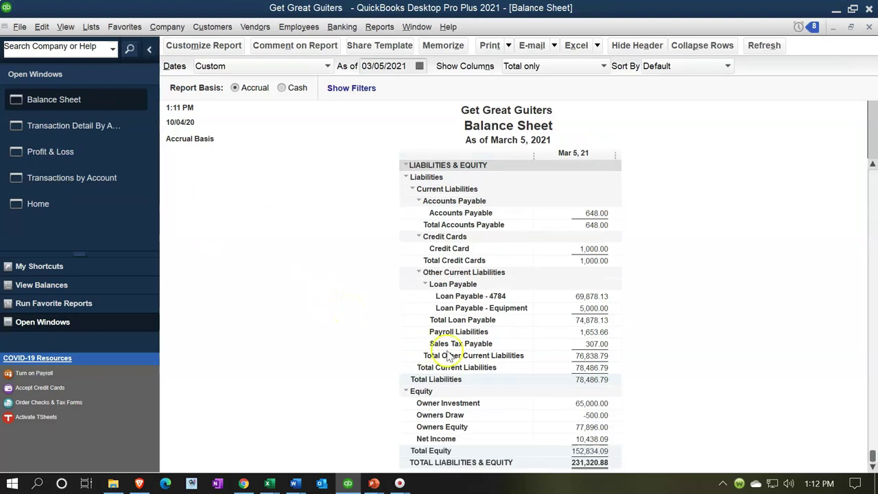
double_click(589, 344)
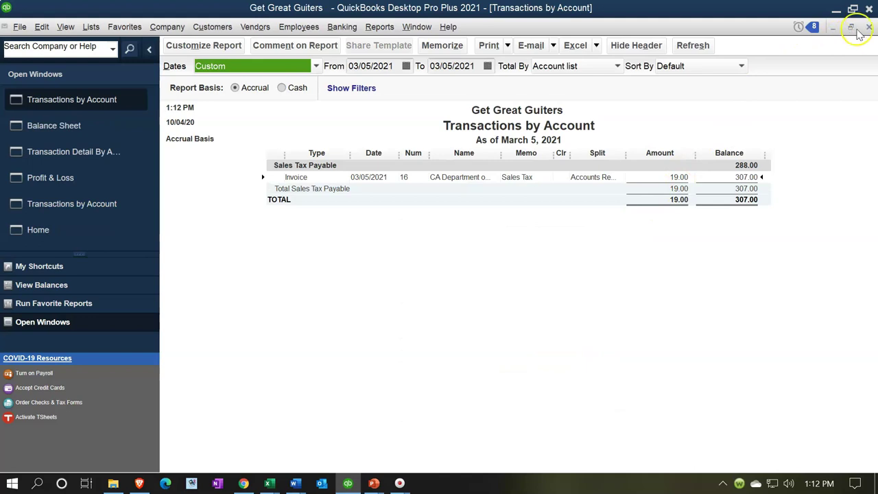
left_click(870, 27)
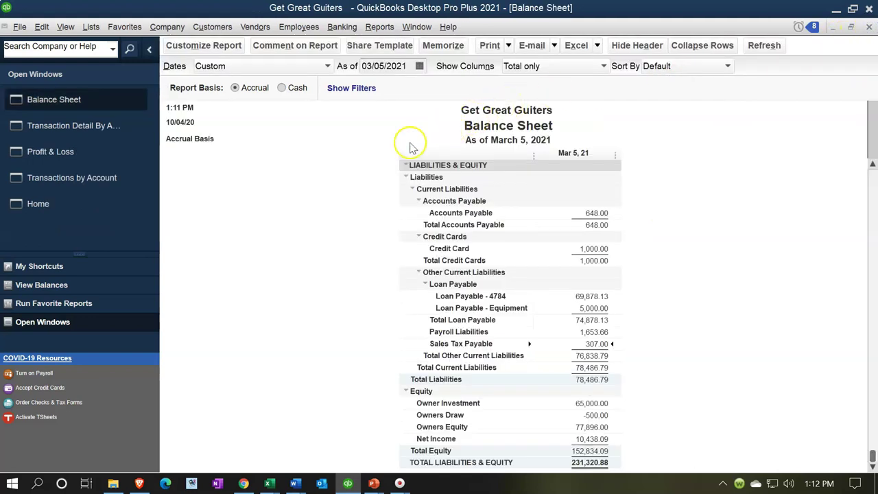
scroll(366, 310, "up", 8)
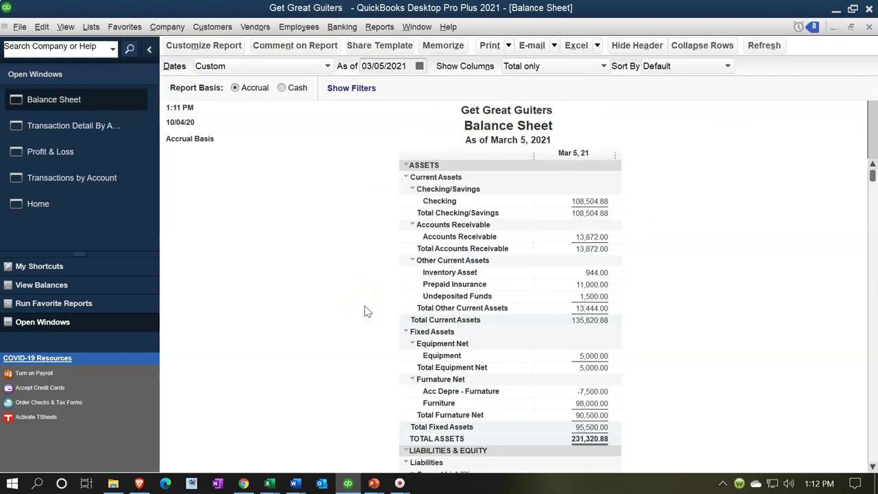
Trace Inventory Asset's 944.00 balance to invoice 16's 304.00 reduction, then return to Profit & Loss.
left_click(584, 269)
double_click(584, 271)
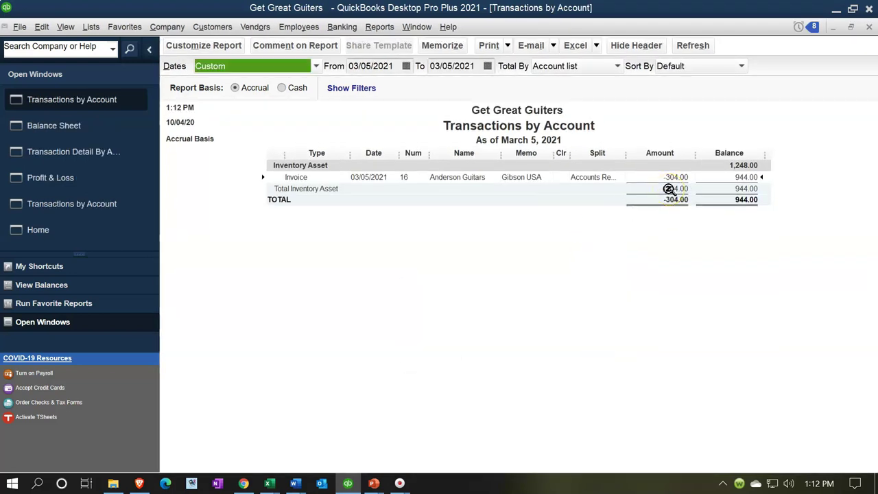
left_click(869, 27)
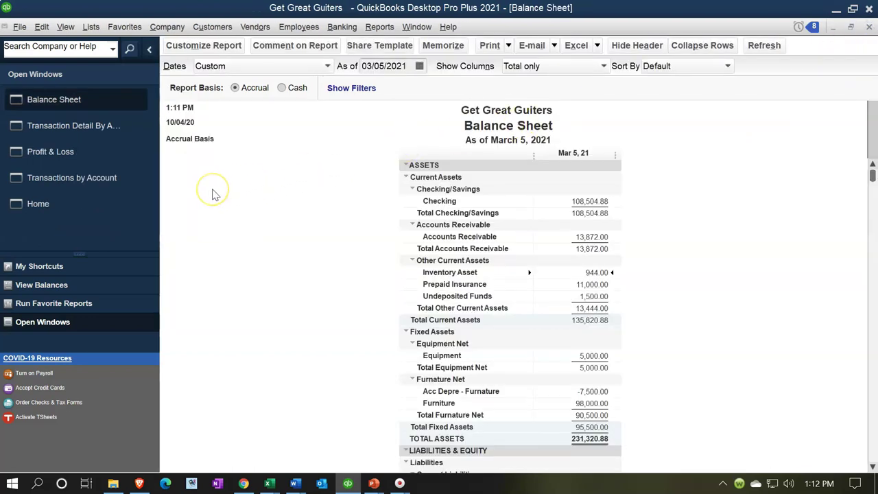
left_click(94, 163)
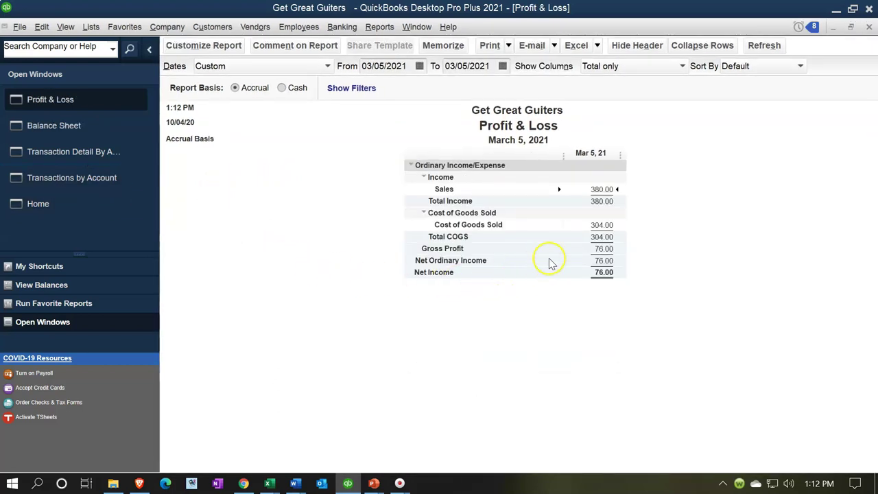
left_click(596, 224)
left_click(615, 253)
mouse_move(269, 484)
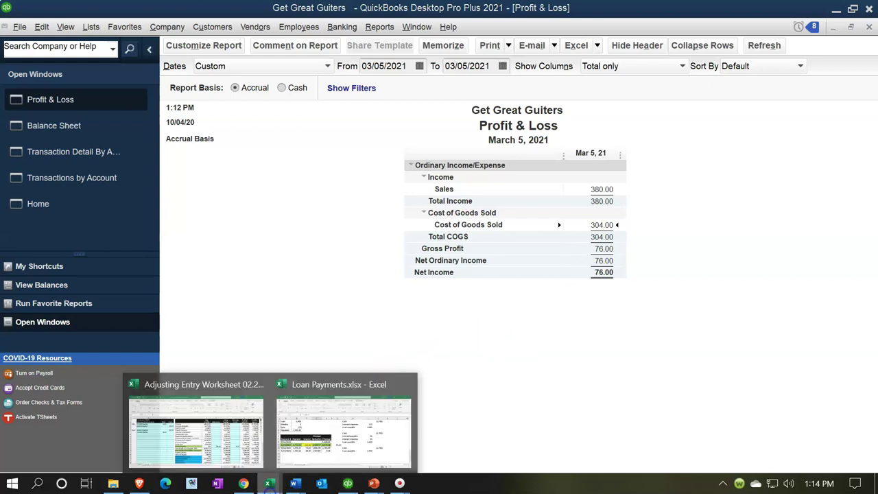
Trace the 304.00 Cost of Goods Sold to invoice 16, then bring up the Excel Adjusting Entry Worksheet.
double_click(596, 225)
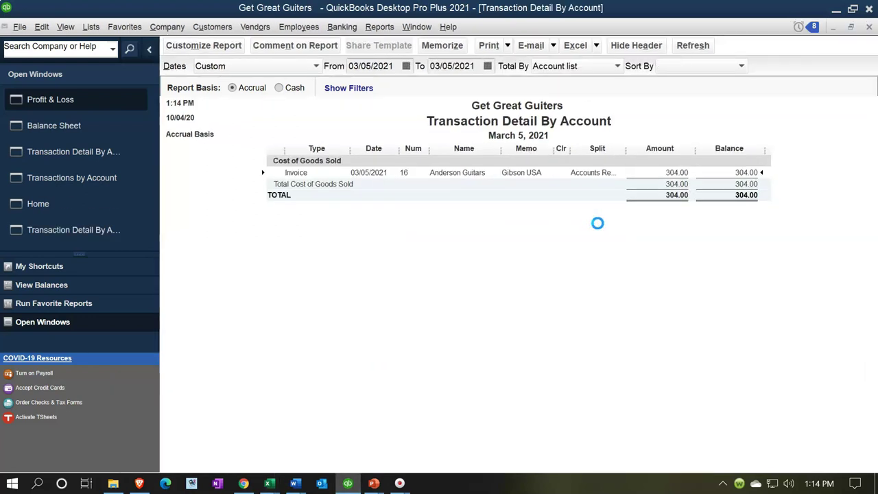
double_click(676, 177)
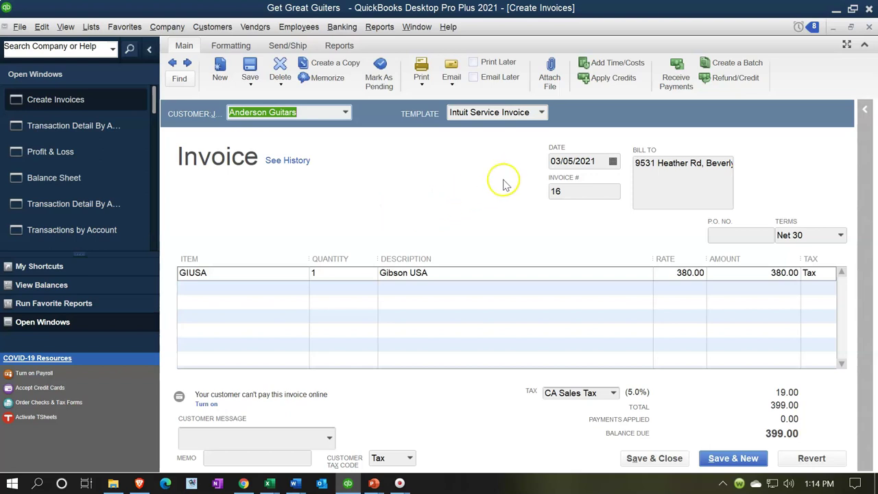
left_click(560, 175)
mouse_move(283, 482)
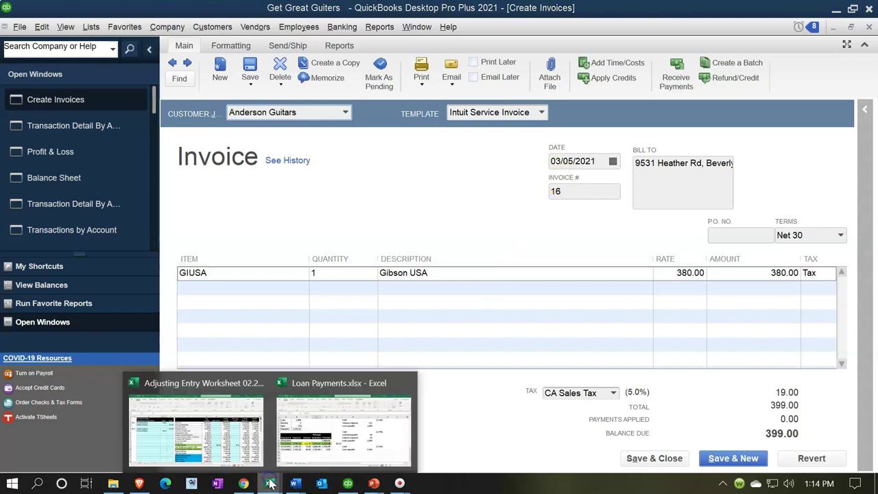
left_click(228, 429)
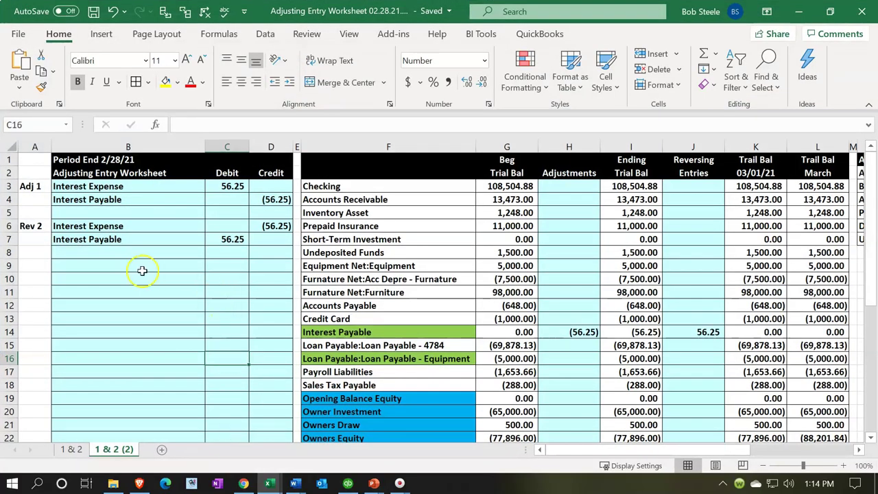
Label cell A9 'Adj 3' for the new adjusting entry.
left_click(37, 266)
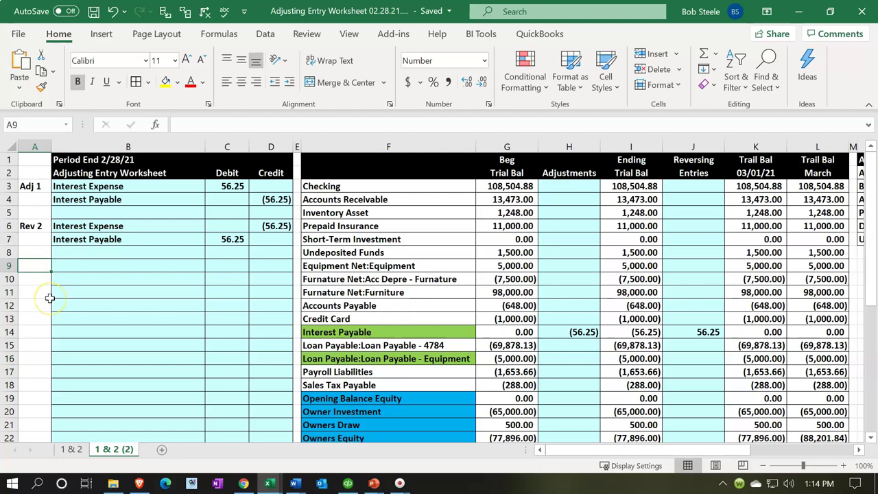
type("Adj")
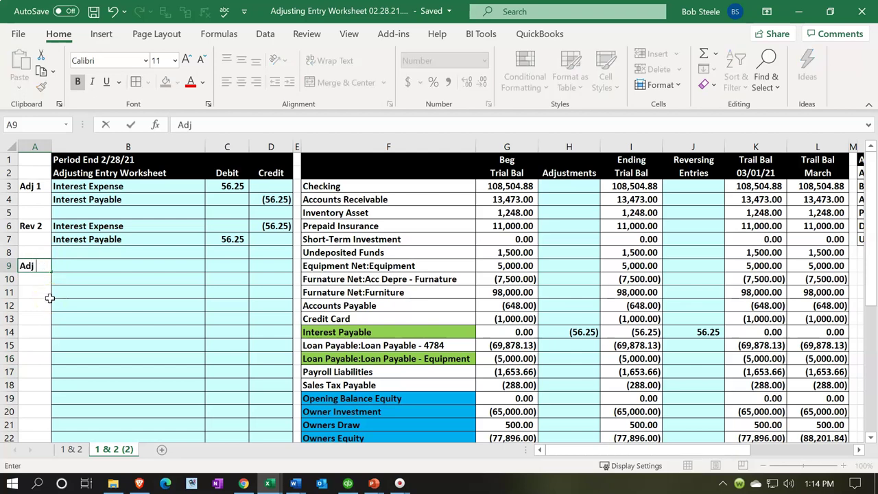
type(" 3")
key("Return")
key("Right")
key("Up")
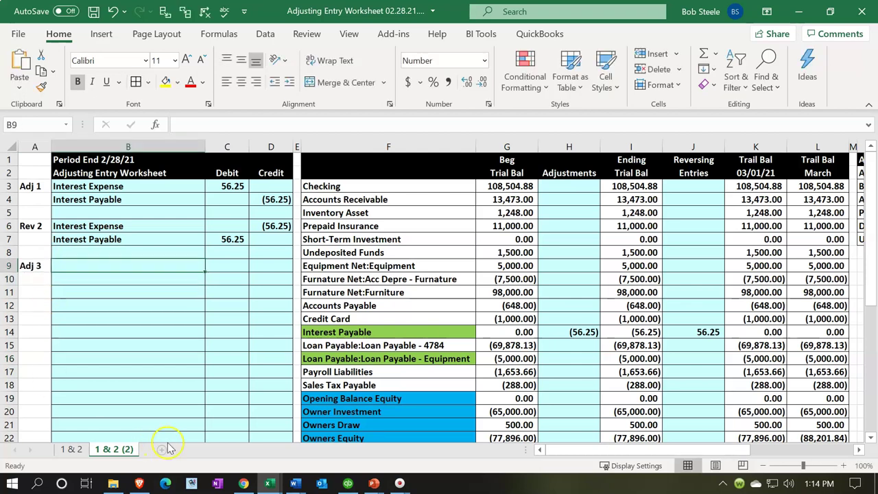
left_click(348, 483)
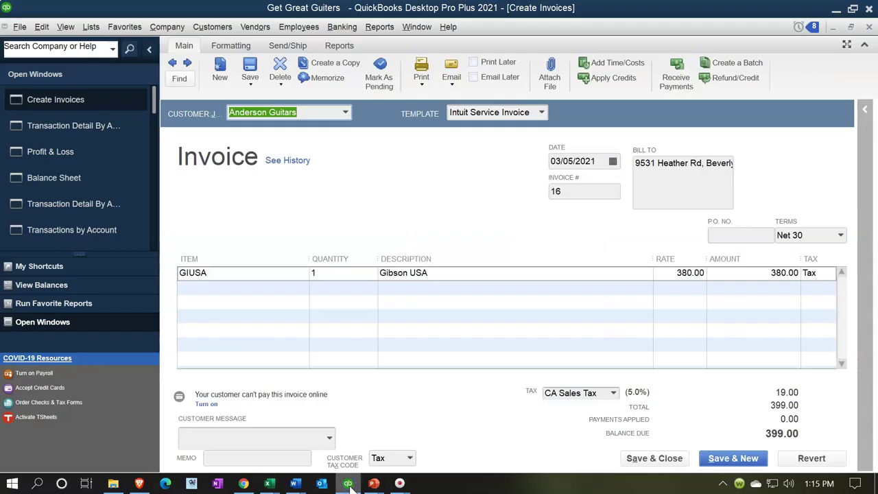
left_click(348, 484)
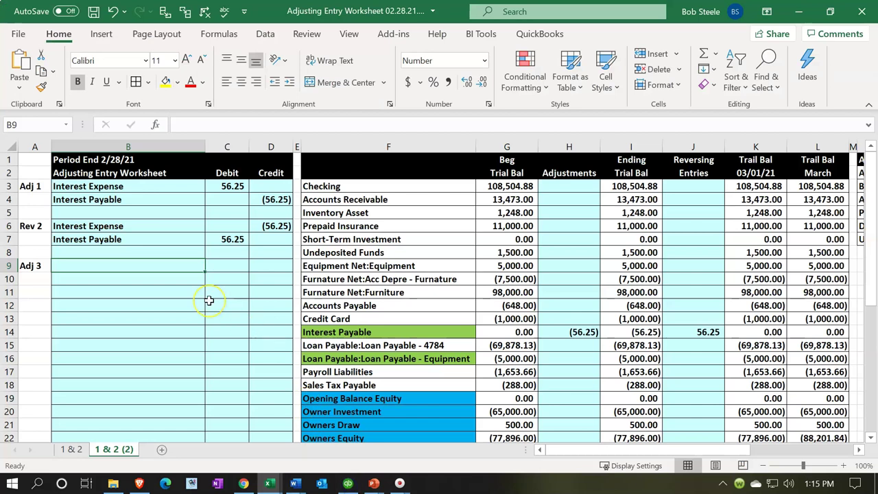
Link B9 to Accounts Receivable (=F4) with a 399 debit in C9.
type("=")
key("Right")
key("Right")
key("Right")
key("Right")
key("Up")
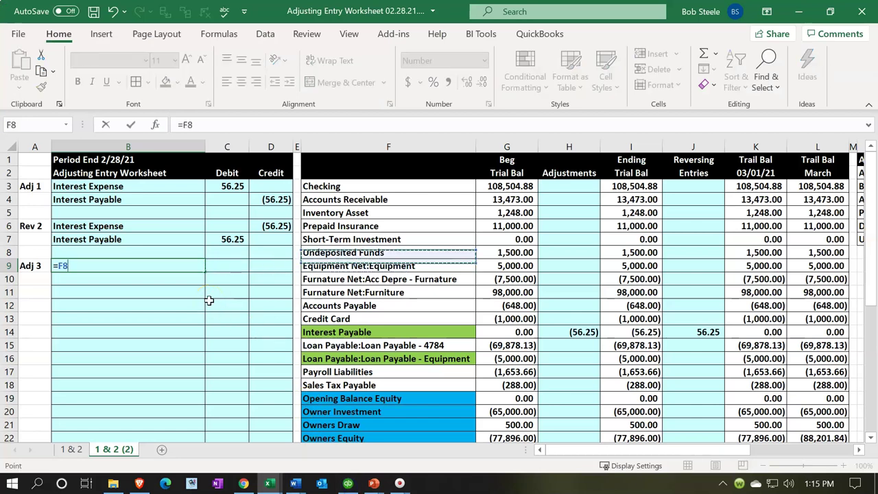
key("Up")
key("Up")
key("Up")
key("Up")
key("Tab")
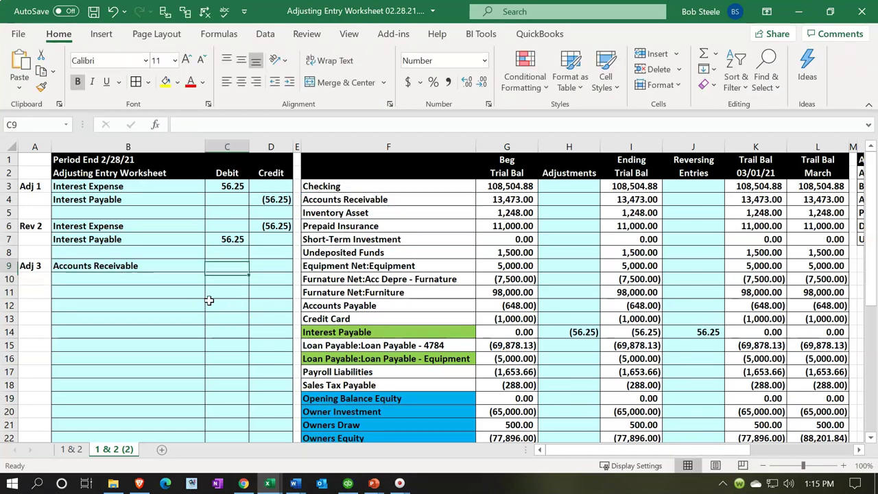
left_click(348, 484)
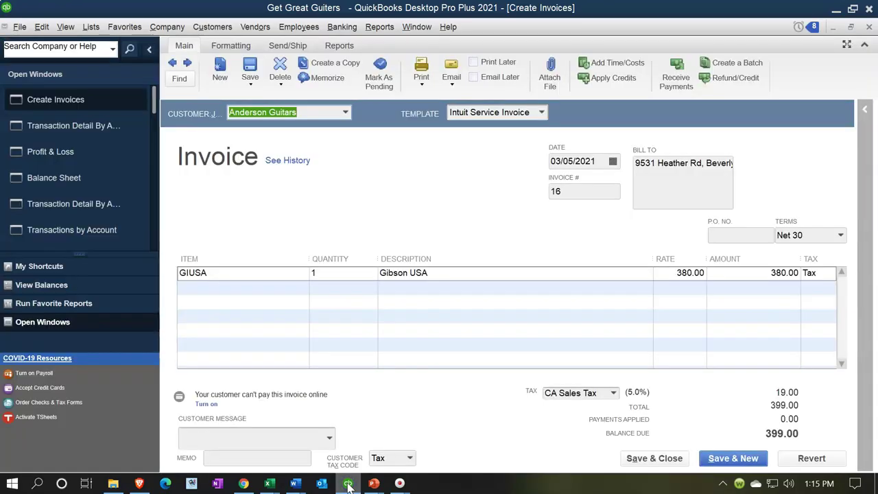
left_click(349, 484)
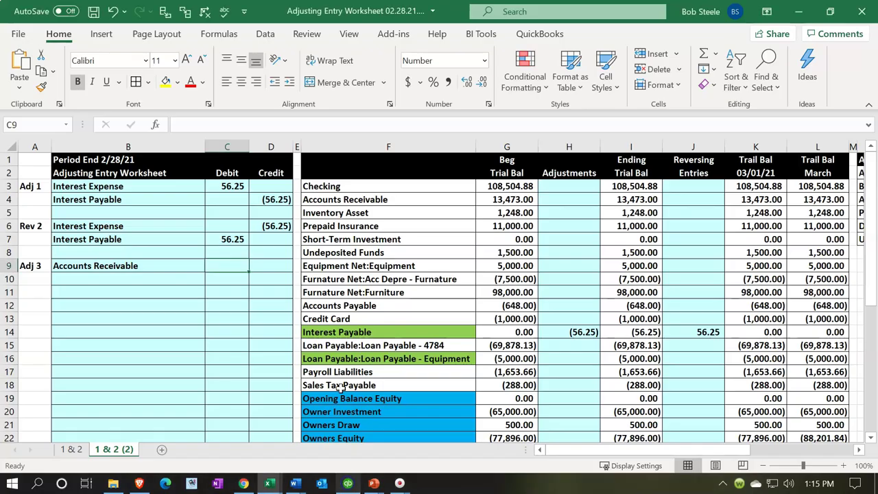
type("399")
key("Return")
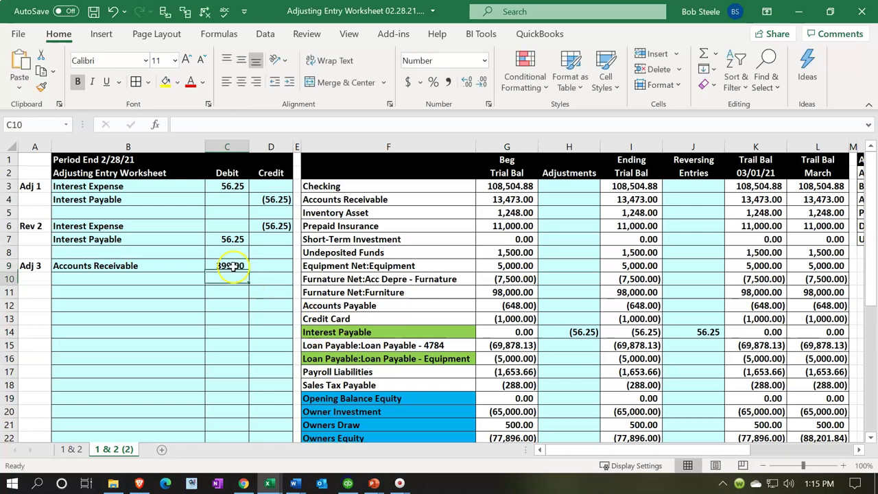
Link B10 to the Sales account name in the trial balance (F25).
key("Left")
type("+")
key("Down")
key("Down")
key("Down")
key("Down")
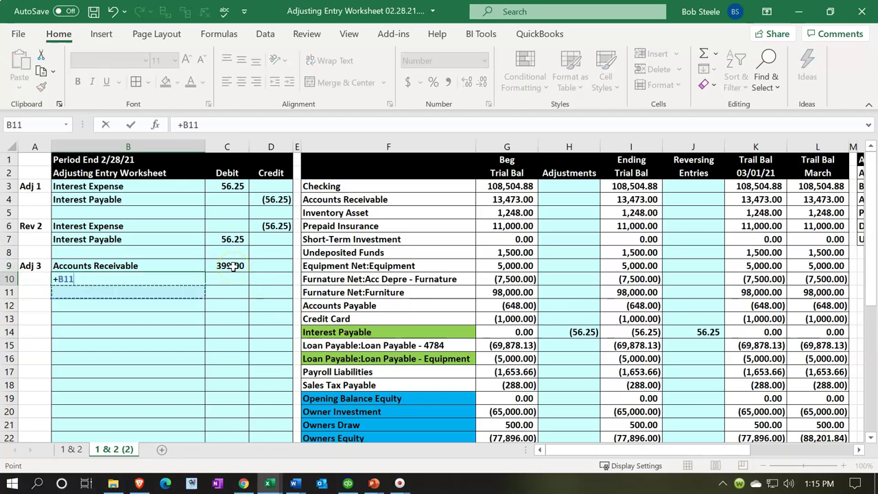
key("Down")
key("Down")
key("Down")
key("Down")
key("Down")
key("Down")
key("Down")
key("Down")
key("Down")
key("Down")
key("Down")
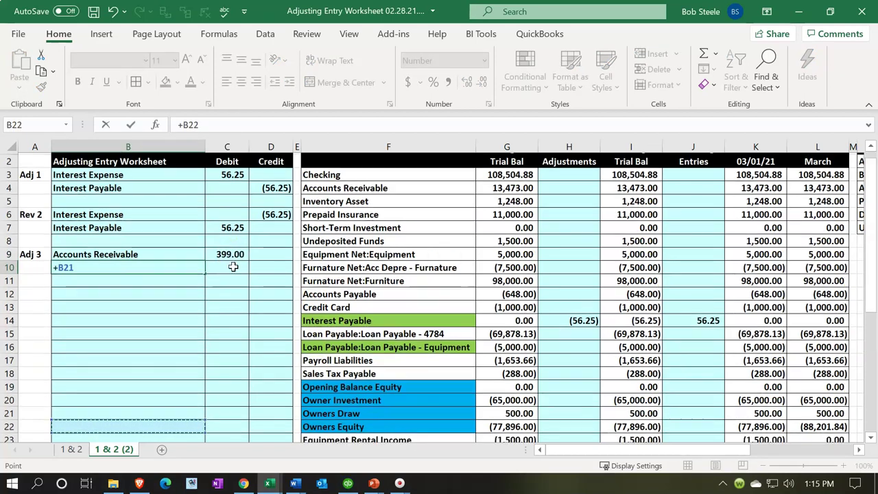
key("Down")
key("Down")
key("Down")
key("Right")
key("Right")
key("Right")
key("Right")
key("Up")
key("Up")
key("Up")
key("Return")
key("Up")
key("Right")
key("Right")
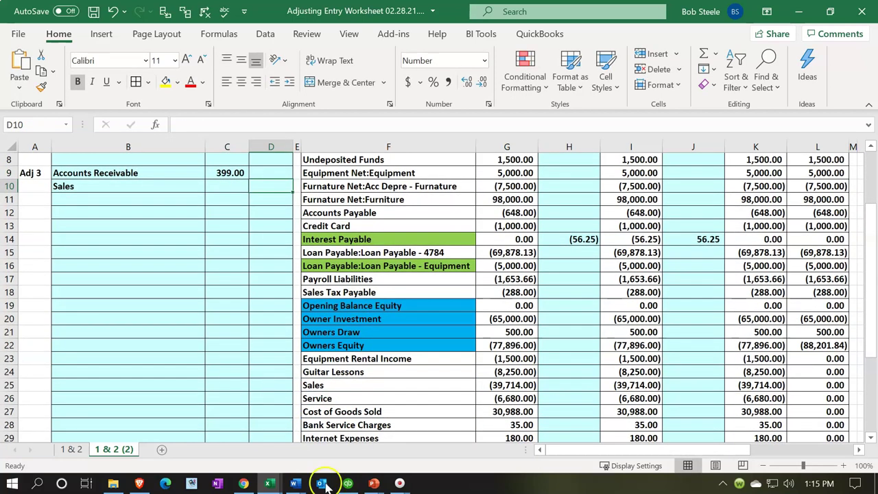
left_click(350, 484)
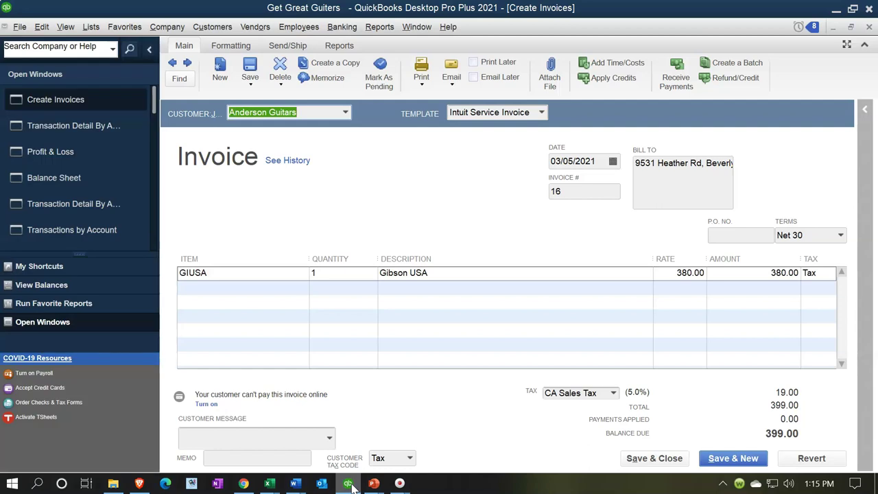
left_click(350, 484)
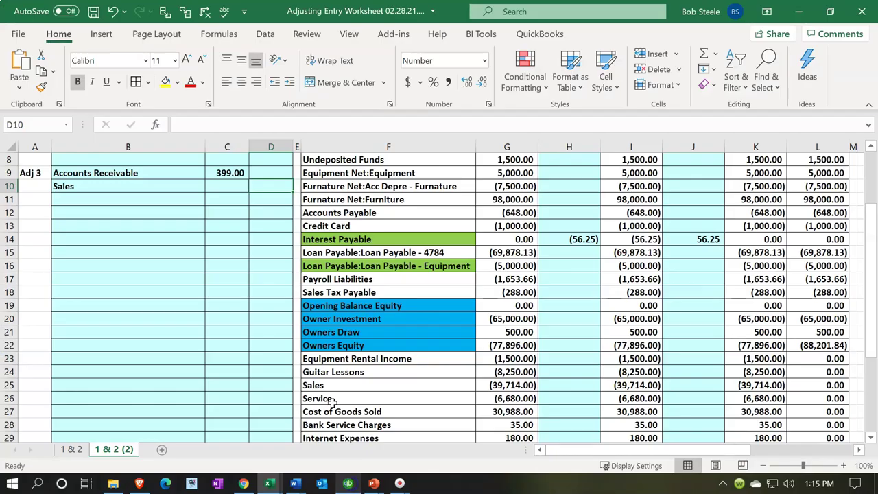
Credit Sales (380.00) in D10 and link B11 to the Sales Tax Payable account name.
type("-380")
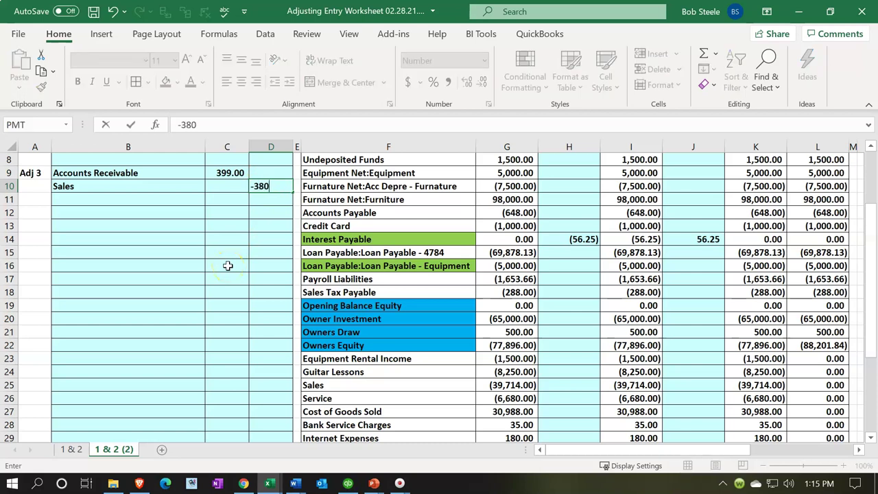
key("Return")
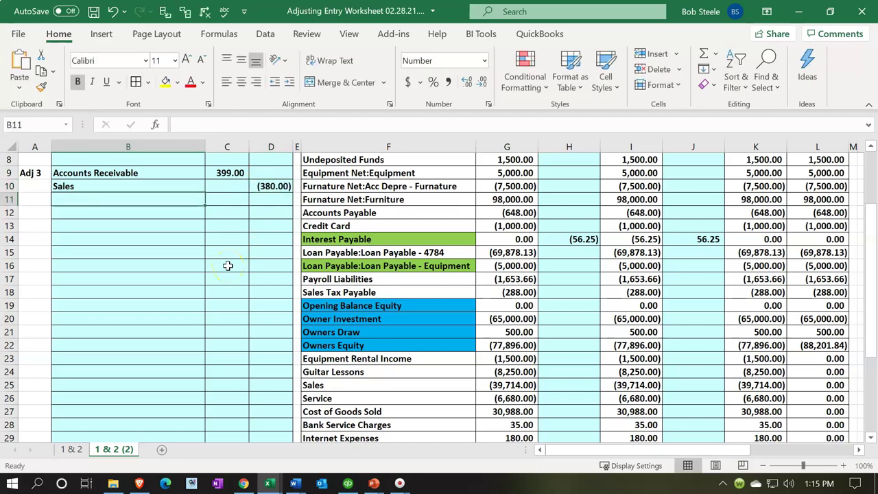
type("+")
key("Right")
key("Right")
key("Right")
key("Up")
key("Up")
key("Up")
key("Up")
key("Up")
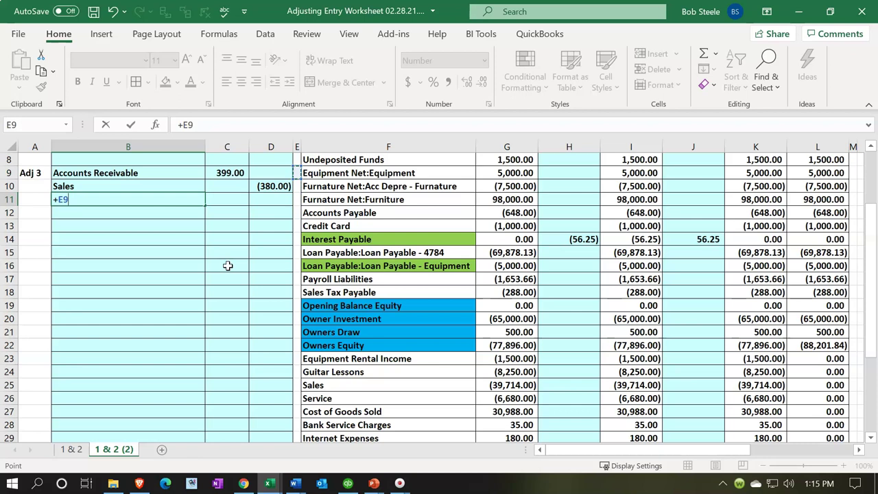
scroll(228, 265, "up", 2)
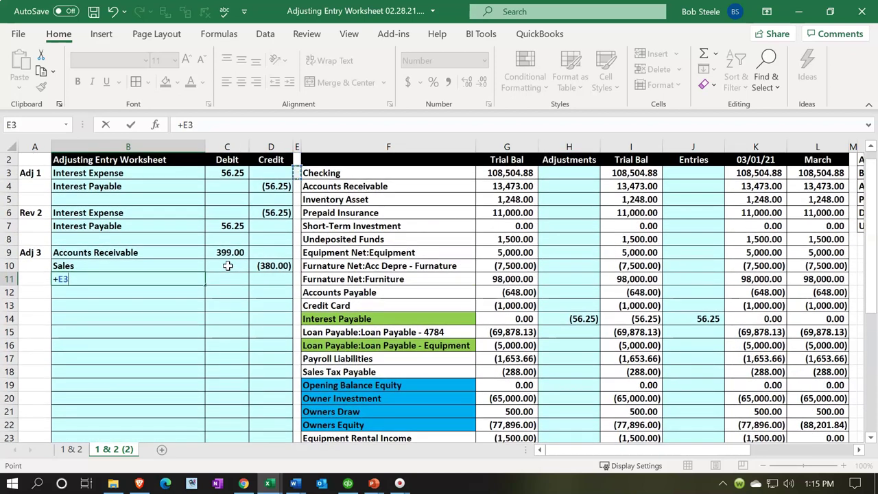
key("Down")
key("Down")
key("Down")
key("Down")
key("Down")
key("Down")
key("Down")
key("Down")
key("Down")
key("Down")
key("Down")
key("Down")
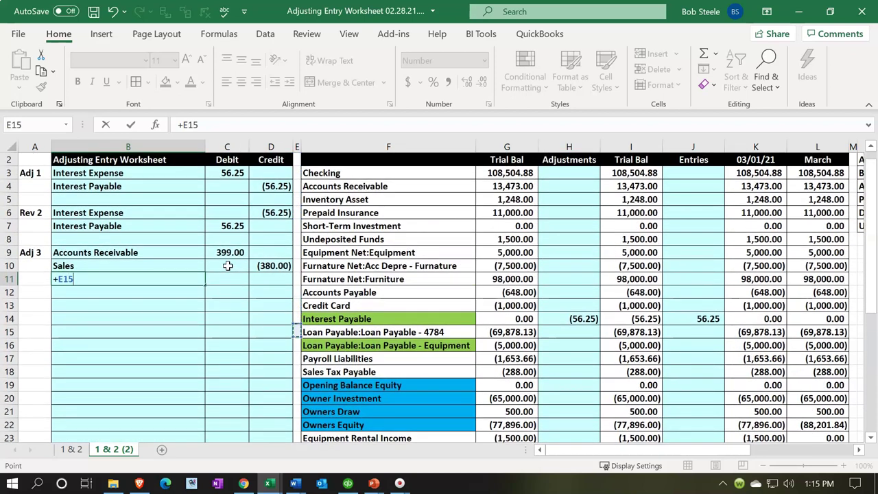
key("Right")
key("Return")
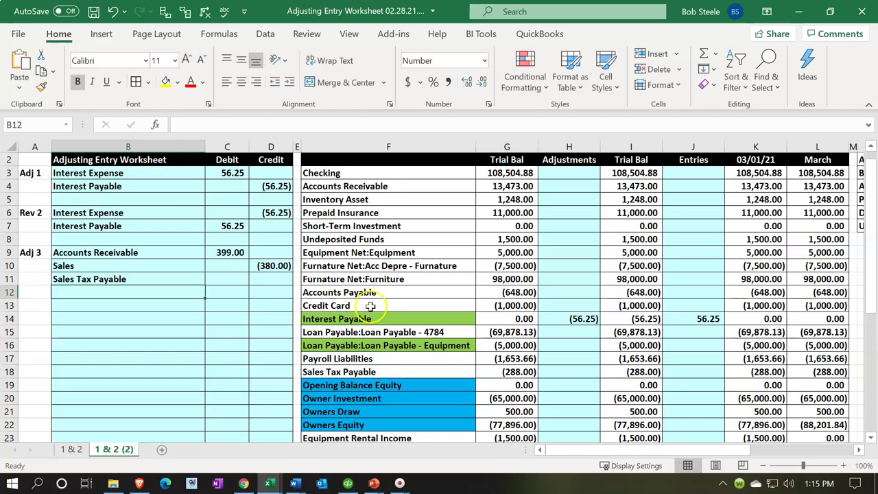
Remove the green fill from the account names in F14:F16.
left_click_drag(373, 316, 374, 345)
right_click(374, 345)
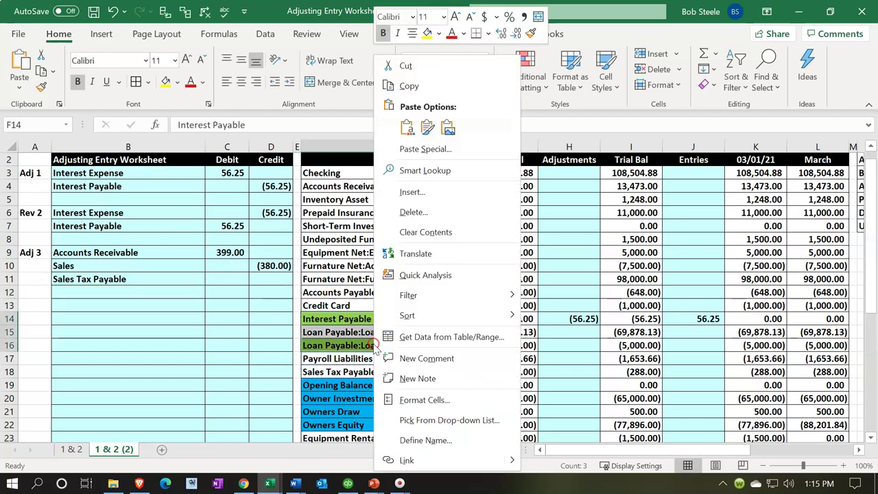
left_click(438, 33)
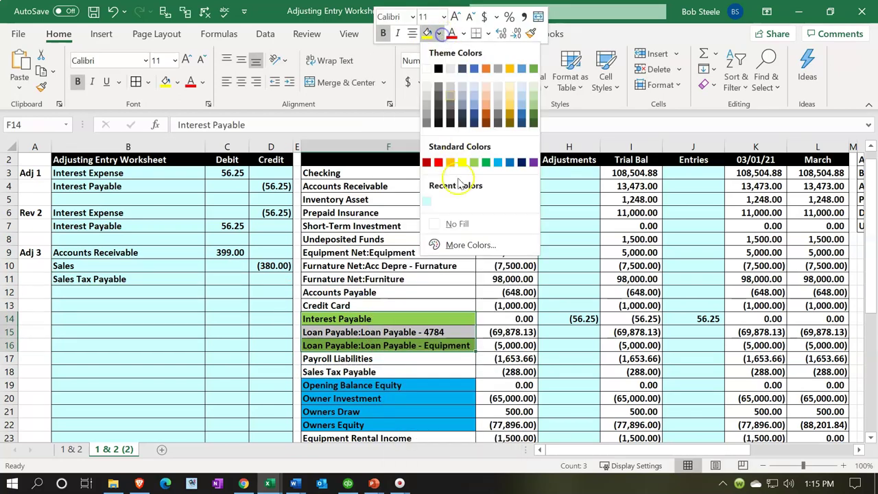
left_click(464, 222)
scroll(412, 288, "down", 6)
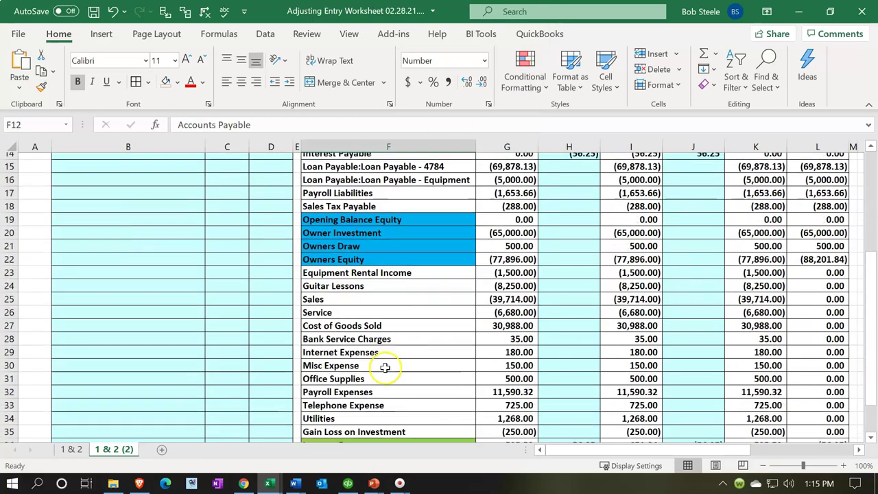
left_click(385, 369)
right_click(385, 369)
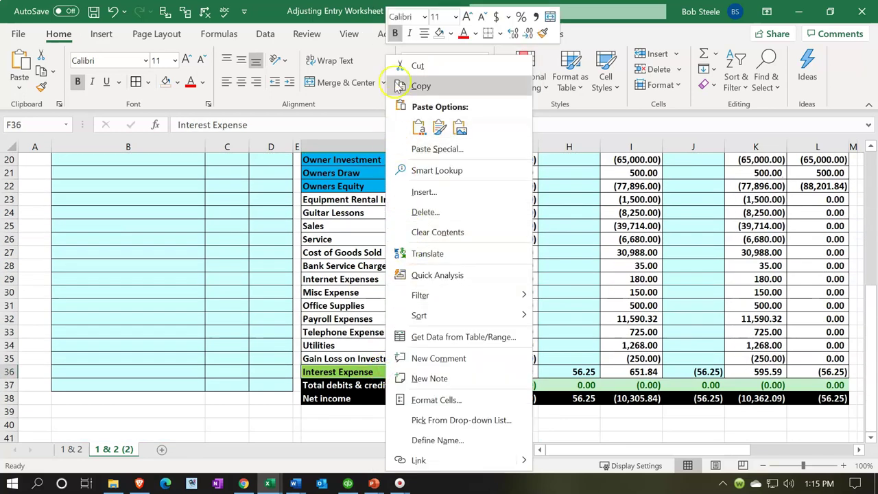
left_click(439, 33)
left_click(357, 251)
scroll(357, 252, "up", 6)
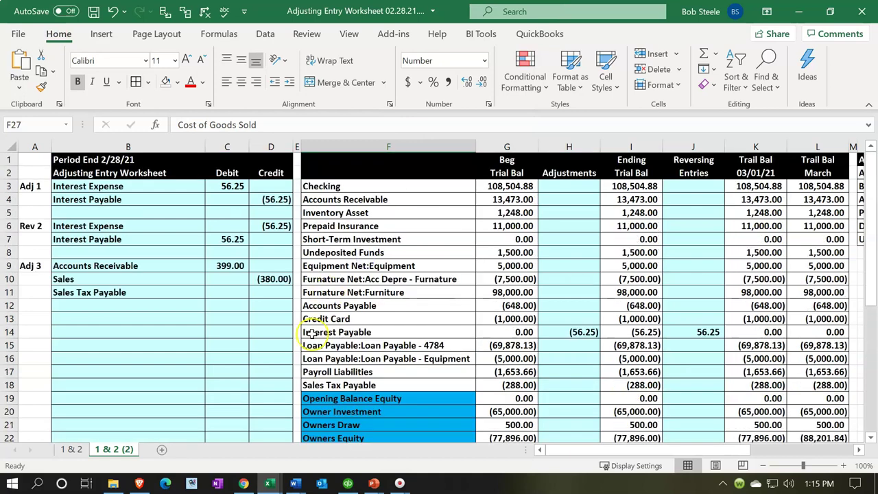
left_click(247, 328)
Enter =-SUM(C9:D10) in D11 to credit Sales Tax Payable (19.00), then return to QuickBooks.
left_click(264, 292)
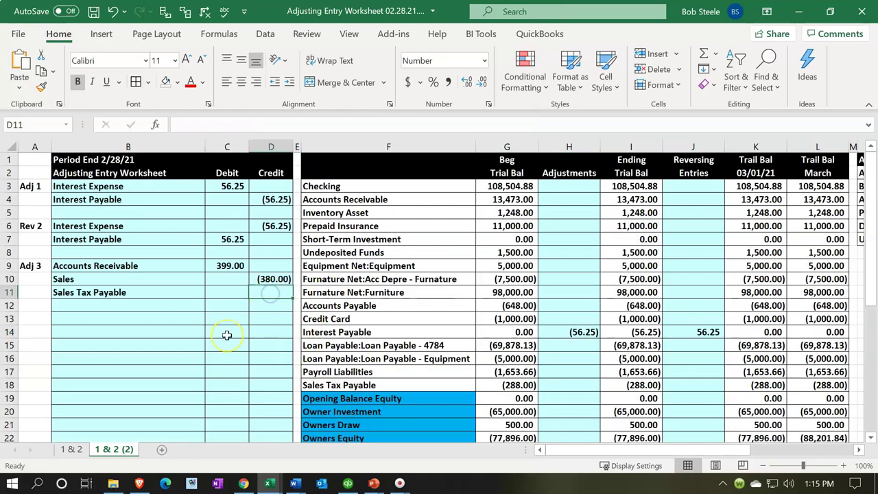
type("-sum(c9:d10")
key("Return")
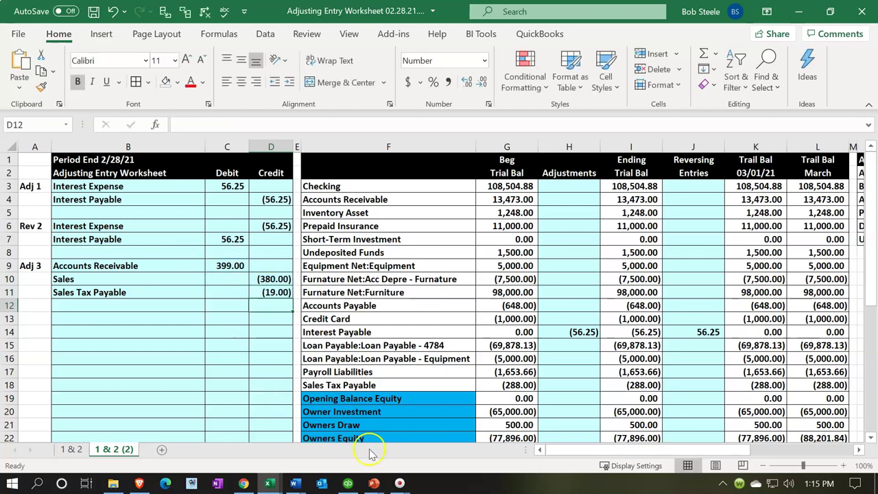
left_click(349, 484)
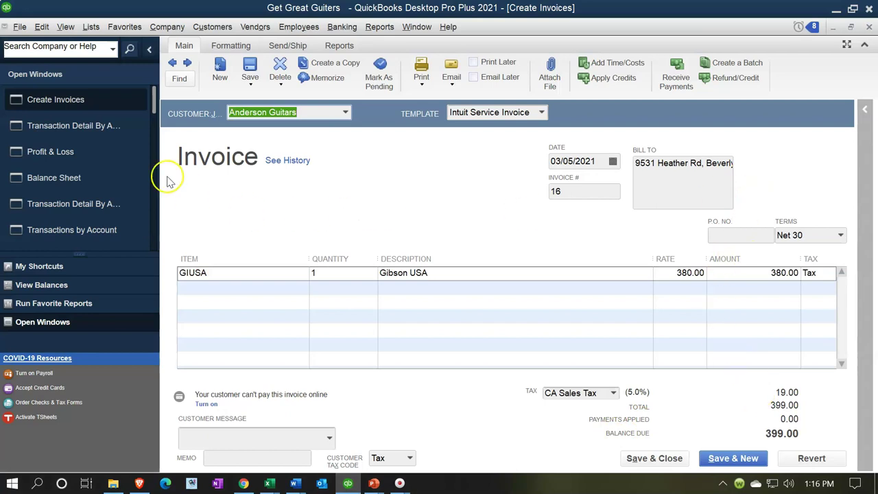
Close the Create Invoices window and return to Excel's empty rows 13–14 below Adj 3.
left_click(869, 26)
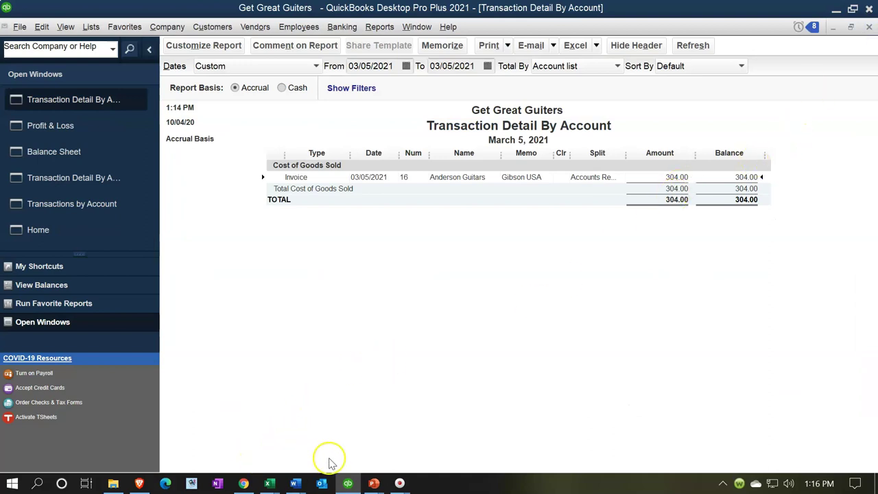
left_click(347, 483)
left_click(102, 304)
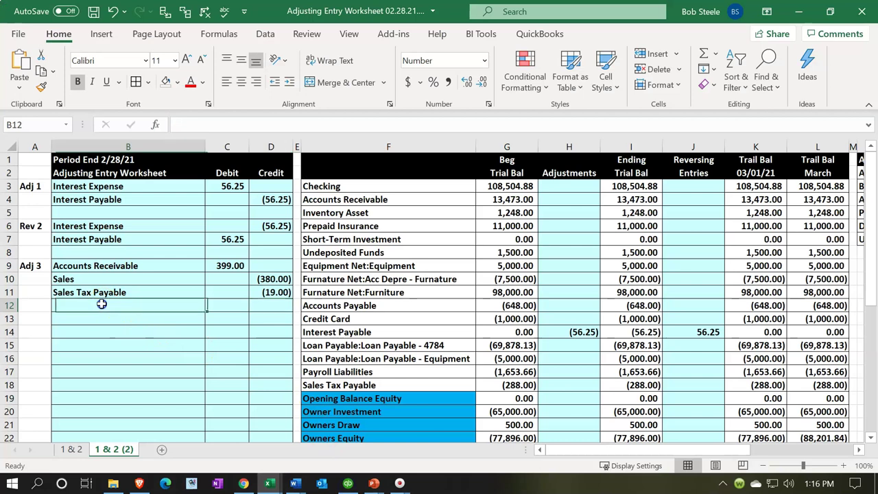
key("Return")
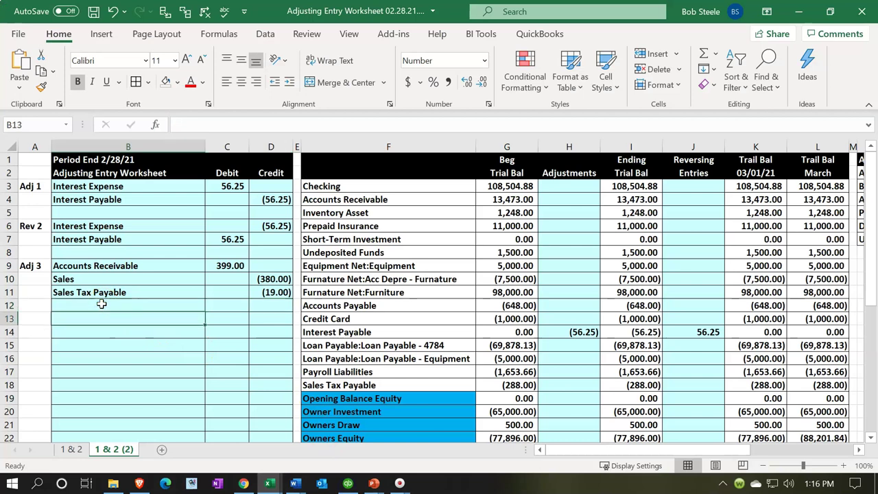
type("C")
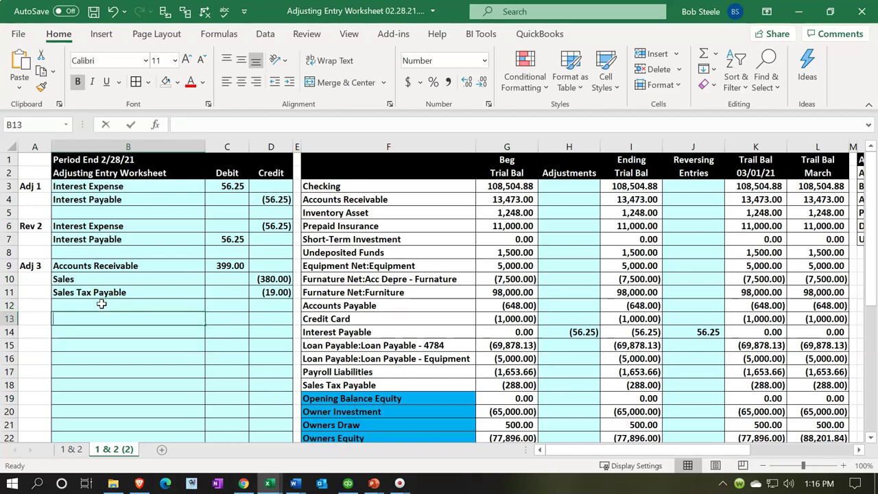
key("BackSpace")
key("Return")
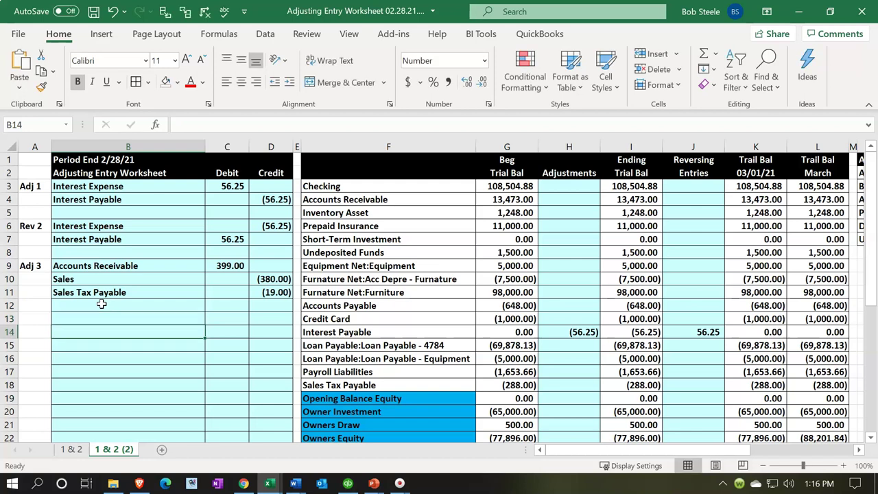
type("Inventory")
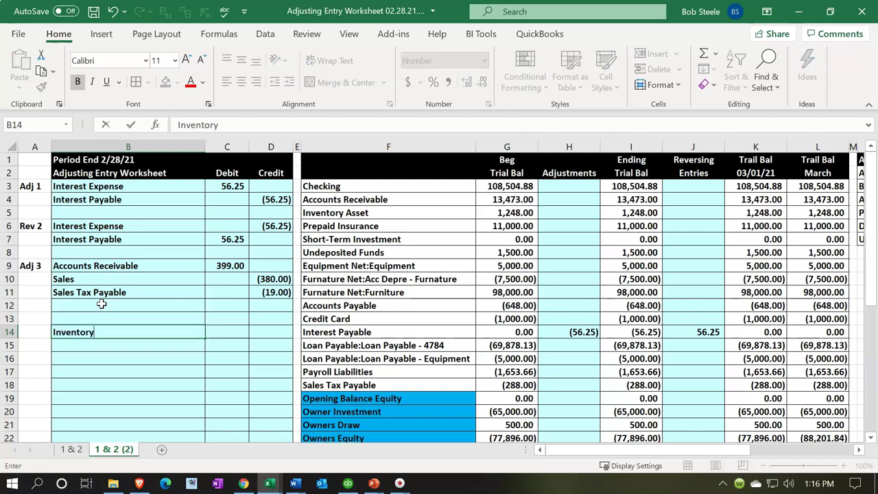
key("Up")
type("Cre")
key("BackSpace")
key("BackSpace")
key("BackSpace")
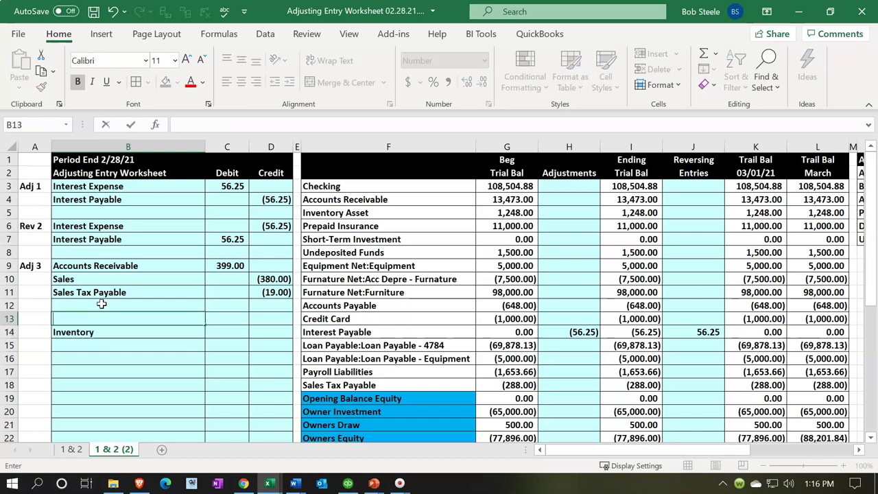
key("Return")
Link B14 to the Inventory Asset name and B13 to Cost of Goods Sold.
type("+")
key("Right")
key("Right")
key("Right")
key("Right")
key("Up")
key("Up")
key("Up")
key("Up")
key("Up")
key("Up")
key("Up")
key("Up")
key("Up")
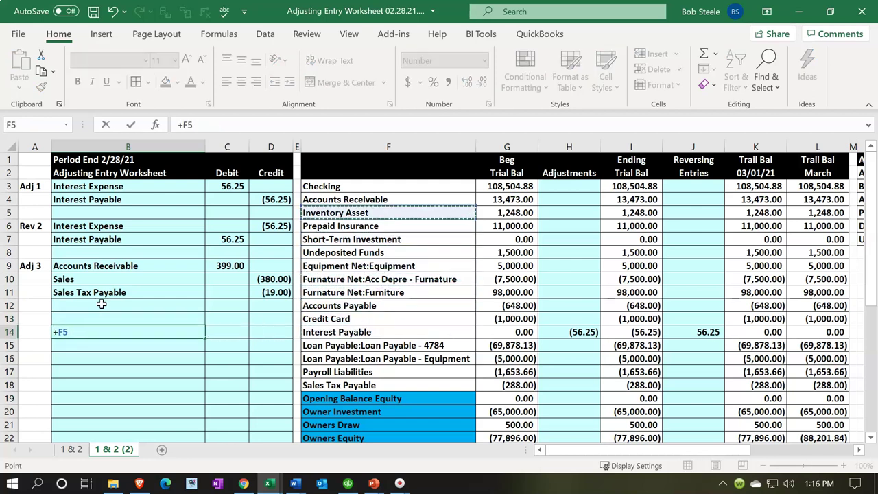
key("Return")
key("Up")
key("Up")
type("+")
key("Right")
key("Right")
key("Right")
key("Down")
key("Down")
key("Down")
key("Down")
key("Down")
key("Down")
key("Down")
key("Down")
key("Down")
key("Down")
key("Down")
key("Down")
key("Down")
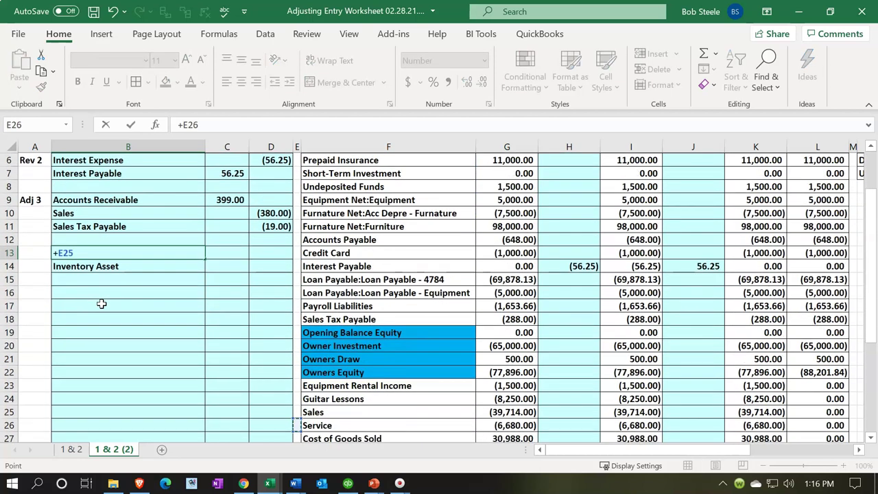
key("Right")
key("Down")
key("Down")
key("Up")
key("Return")
Debit 304 in C13 and credit Inventory Asset with =-C13 in D14.
key("Right")
key("Up")
type("304")
key("Return")
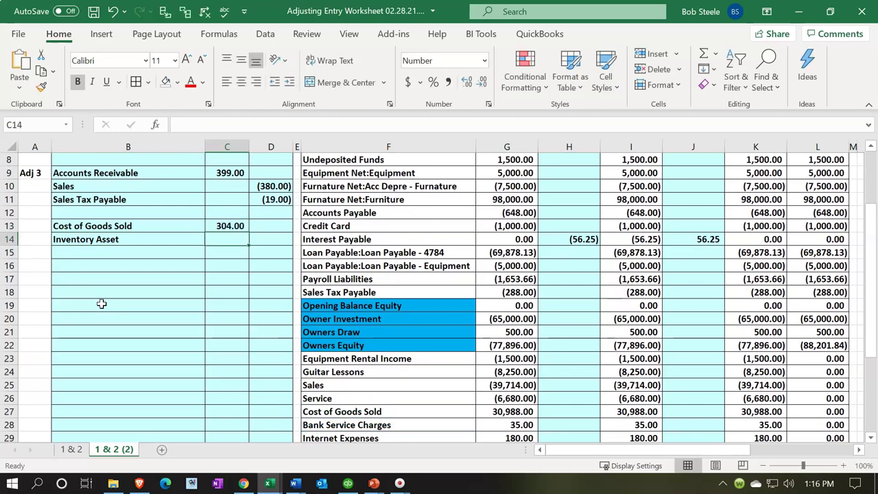
key("Right")
type("-")
key("Up")
key("Return")
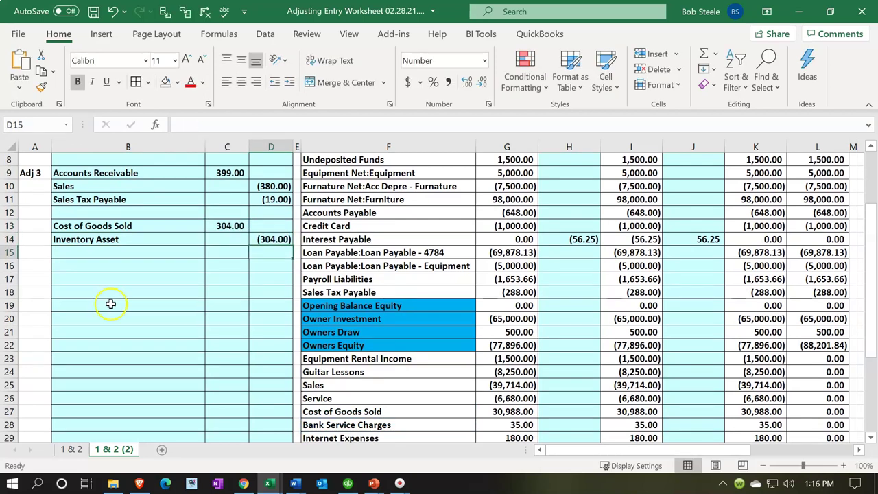
left_click(103, 303)
scroll(177, 262, "up", 2)
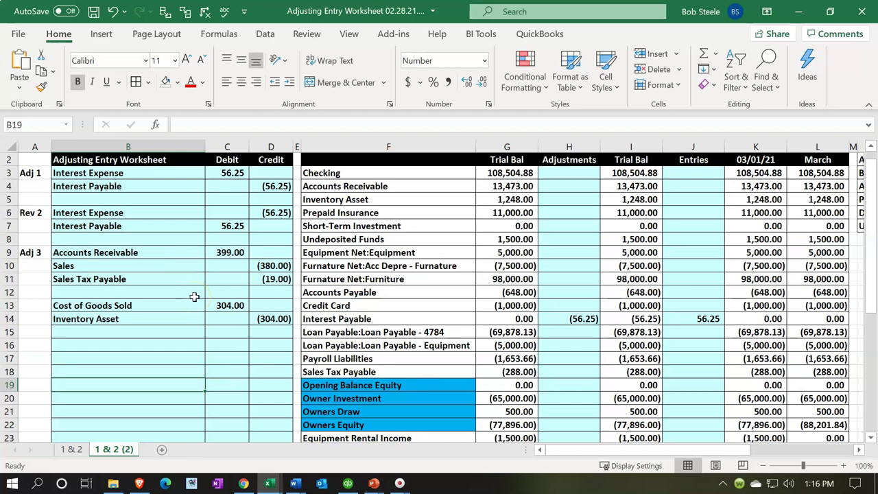
Link the Accounts Receivable adjustment to the 399.00 debit and Sales to the (380.00) credit.
left_click(219, 252)
key("Right")
key("Right")
key("Right")
key("Right")
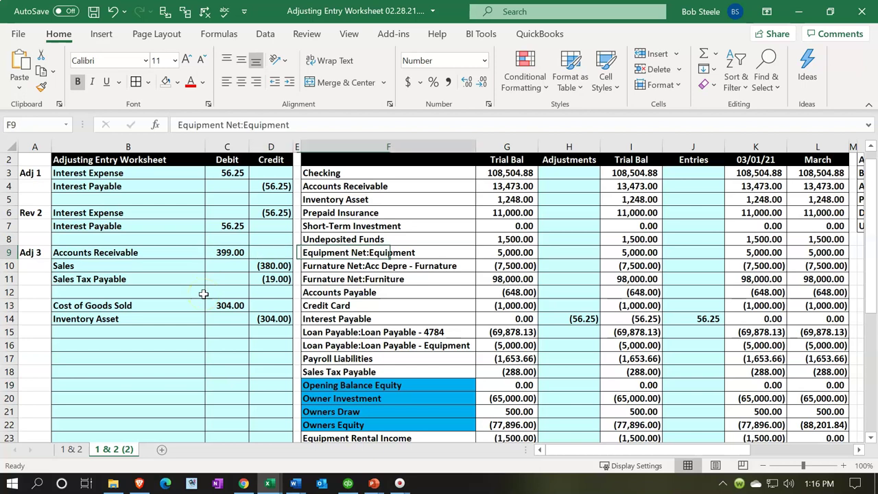
key("Up")
key("Up")
key("Up")
key("Up")
key("Up")
key("Right")
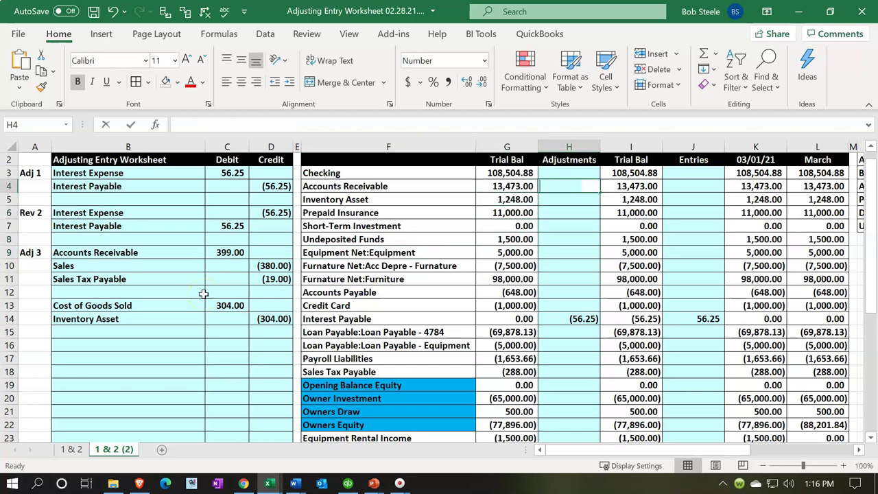
type("+")
key("Down")
key("Down")
key("Down")
key("Down")
key("Down")
key("Left")
key("Left")
key("Left")
key("Left")
key("Left")
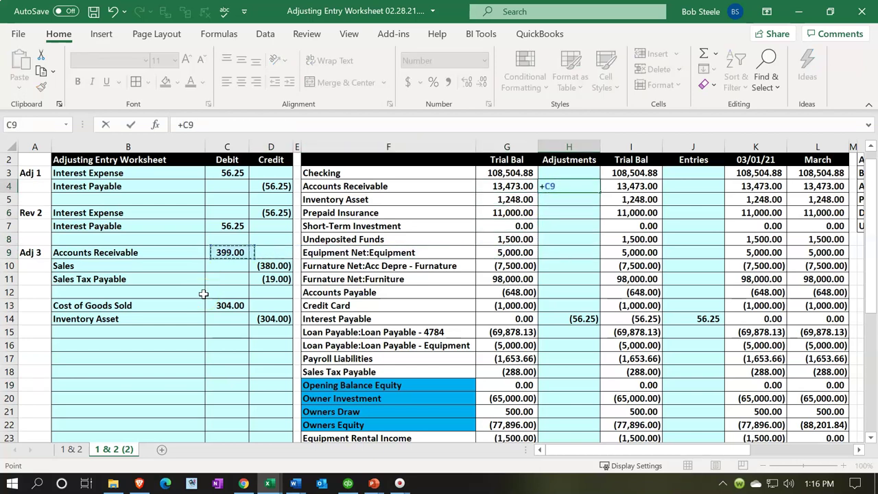
key("Return")
key("Down")
key("Down")
key("Down")
key("Down")
key("Down")
key("Down")
key("Down")
key("Down")
key("Down")
key("Down")
key("Down")
key("Down")
key("Down")
key("Down")
key("Down")
key("Down")
key("Down")
key("Down")
key("Down")
key("Down")
key("Down")
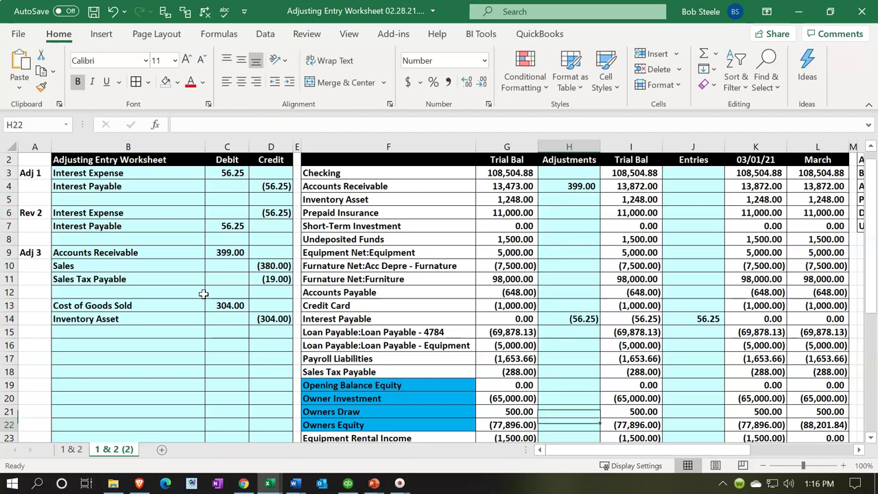
key("Up")
type("+")
key("Left")
key("Left")
key("Left")
key("Left")
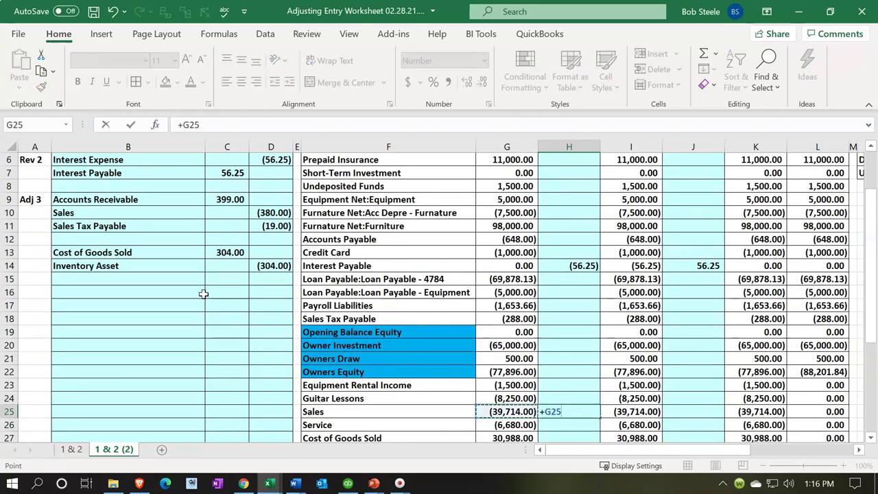
key("Up")
key("Up")
key("Up")
key("Up")
key("Up")
key("Up")
key("Up")
key("Up")
key("Up")
key("Up")
key("Up")
key("Up")
key("Up")
key("Up")
key("Up")
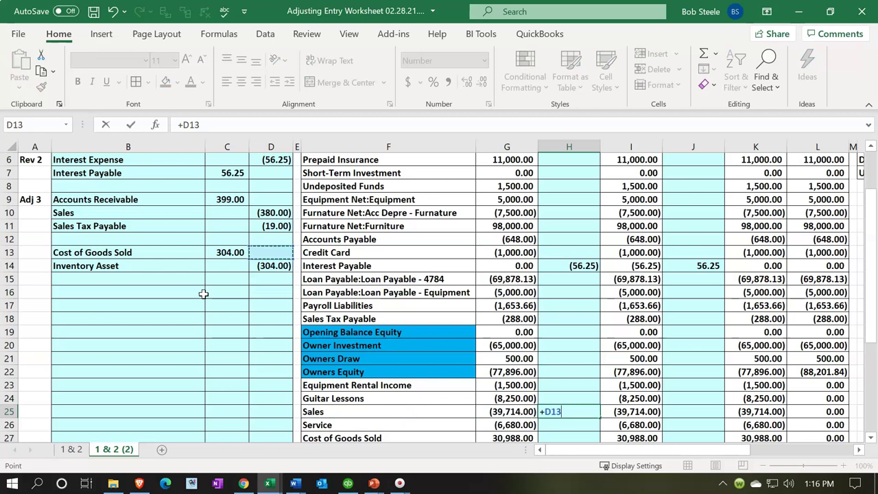
key("Return")
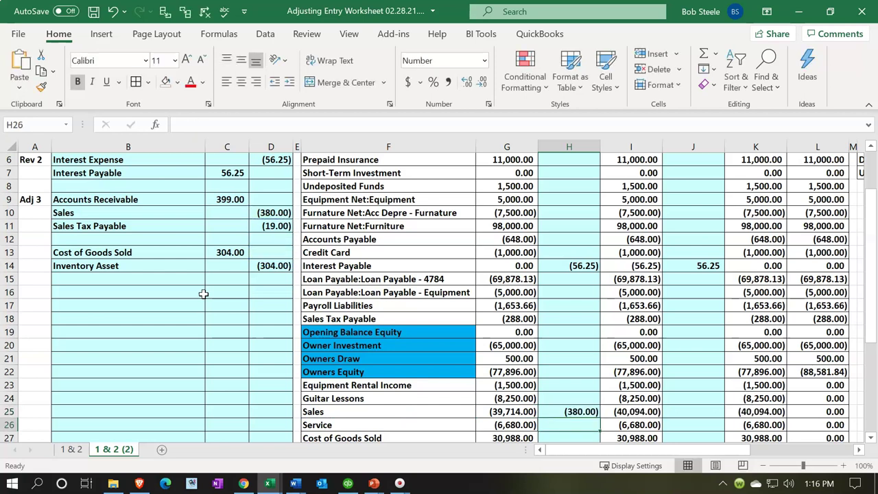
left_click(622, 412)
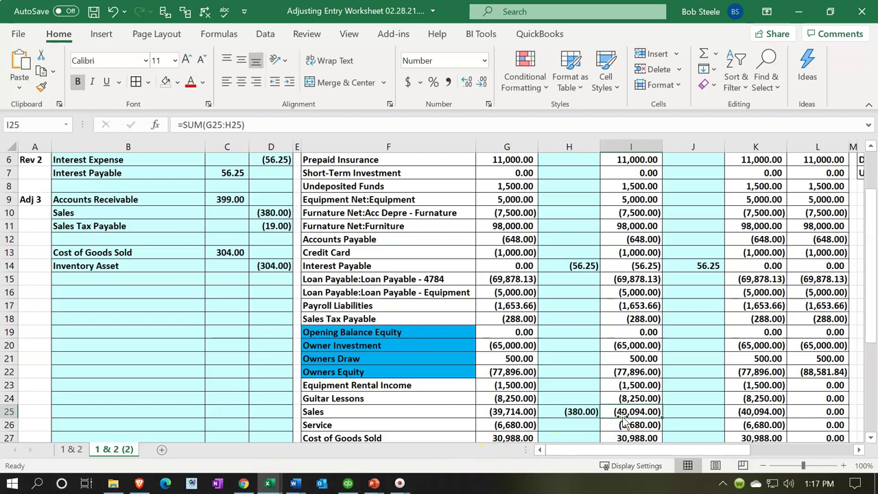
Link the Sales Tax Payable adjustment to (19.00) and Cost of Goods Sold to 304.00.
left_click(429, 291)
key("Down")
key("Down")
key("Right")
key("Right")
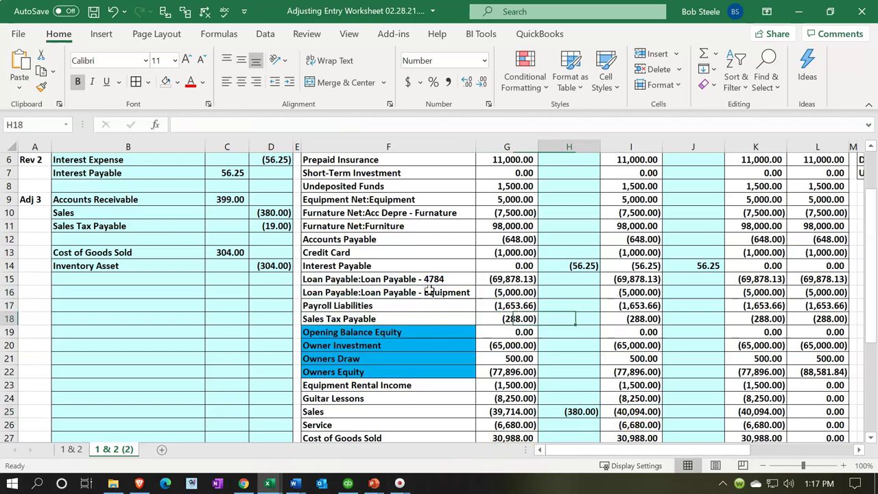
type("+")
key("Left")
key("Left")
key("Left")
key("Left")
key("Up")
key("Up")
key("Up")
key("Up")
key("Up")
key("Up")
key("Up")
key("Return")
key("Down")
key("Down")
key("Down")
key("Down")
key("Down")
key("Down")
key("Down")
key("Down")
type("+")
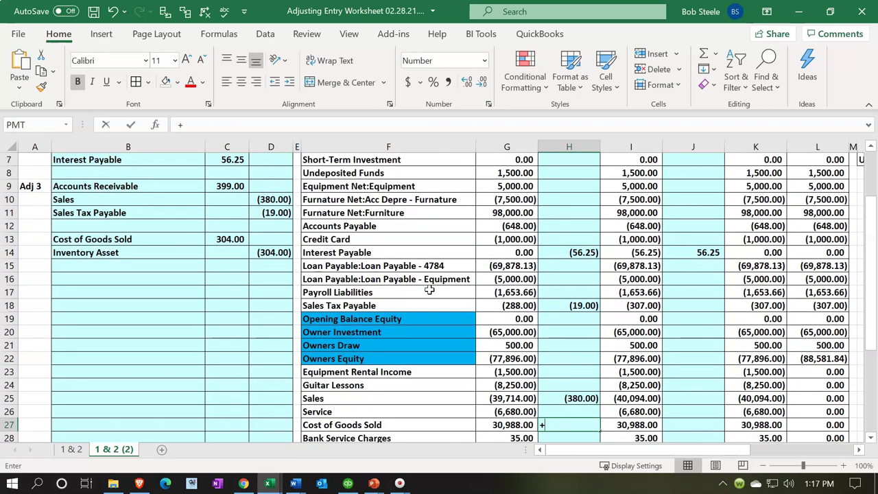
key("Left")
key("Left")
key("Left")
key("Left")
key("Left")
key("Up")
key("Up")
key("Up")
key("Up")
key("Up")
key("Up")
key("Up")
key("Up")
key("Up")
key("Up")
key("Up")
key("Up")
key("Up")
key("Up")
key("Return")
key("Up")
key("Up")
key("Up")
key("Up")
key("Up")
key("Up")
key("Up")
key("Up")
key("Up")
key("Up")
key("Up")
key("Up")
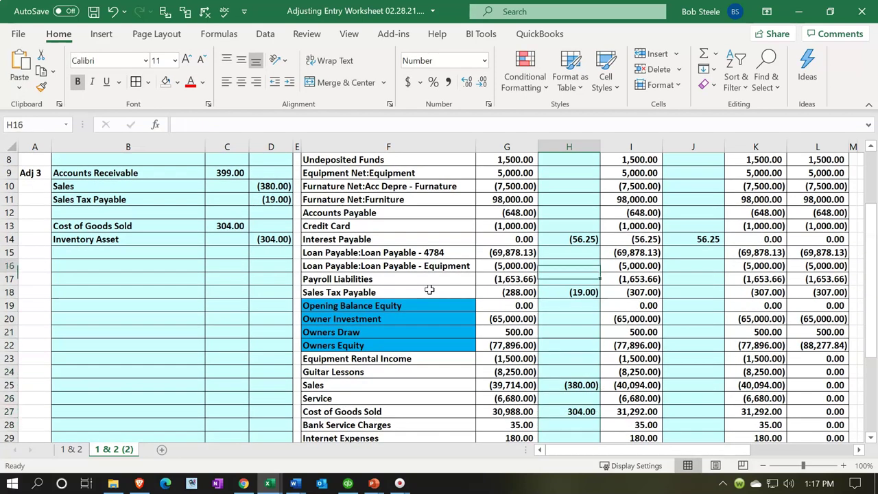
key("Up")
key("Up")
key("Up")
key("Up")
key("Up")
key("Up")
key("Up")
key("Up")
key("Up")
key("Up")
key("Up")
key("Up")
Link the Inventory Asset adjustment to the (304.00) credit, ending the balance at 944.00.
key("Down")
key("Down")
key("Left")
key("Left")
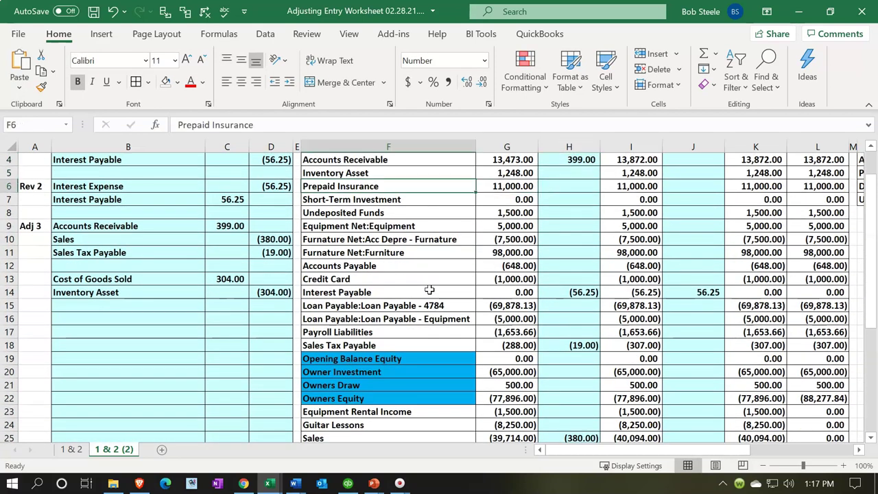
key("Up")
key("Right")
key("Right")
type("+")
key("Left")
key("Left")
key("Left")
key("Down")
key("Down")
key("Down")
key("Down")
key("Down")
key("Down")
key("Down")
key("Down")
key("Down")
key("Left")
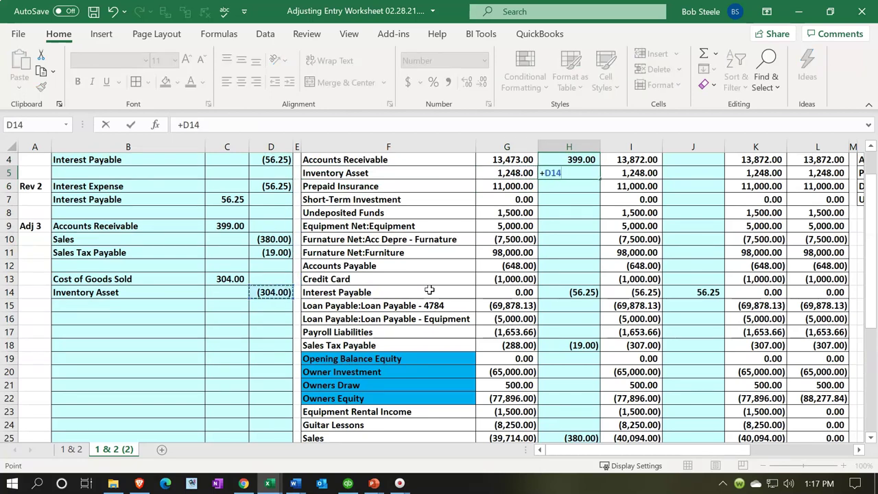
key("Return")
scroll(418, 267, "up", 1)
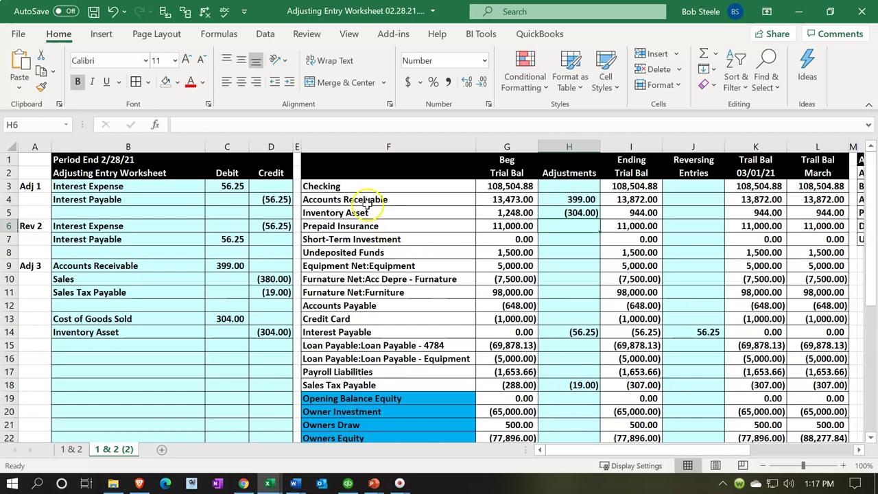
Fill the Accounts Receivable and Inventory Asset account names green.
left_click(366, 201)
right_click(368, 198)
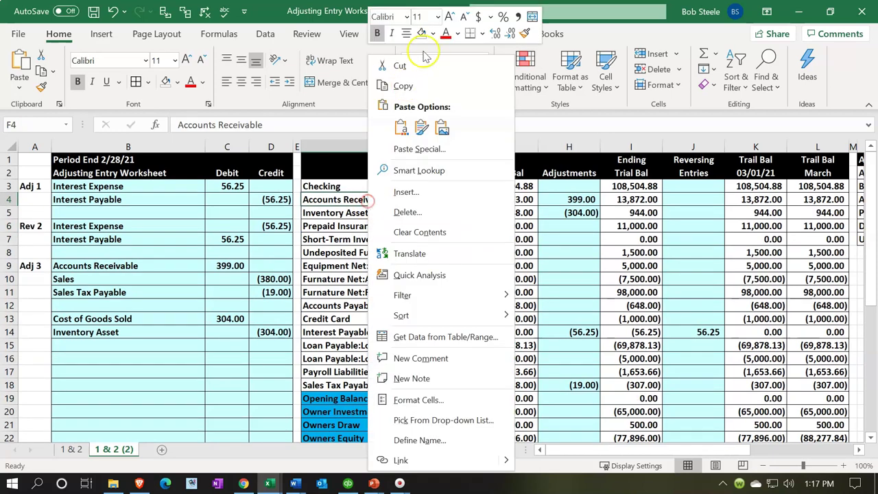
left_click(432, 34)
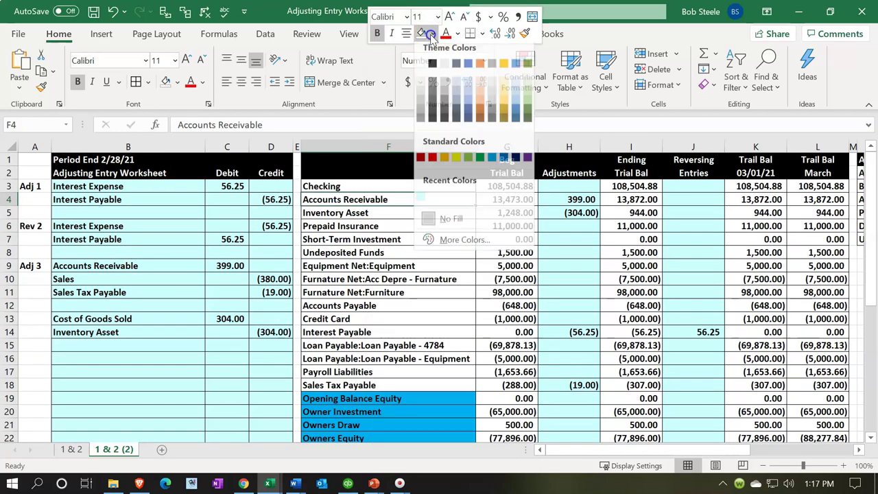
left_click(468, 162)
left_click(388, 214)
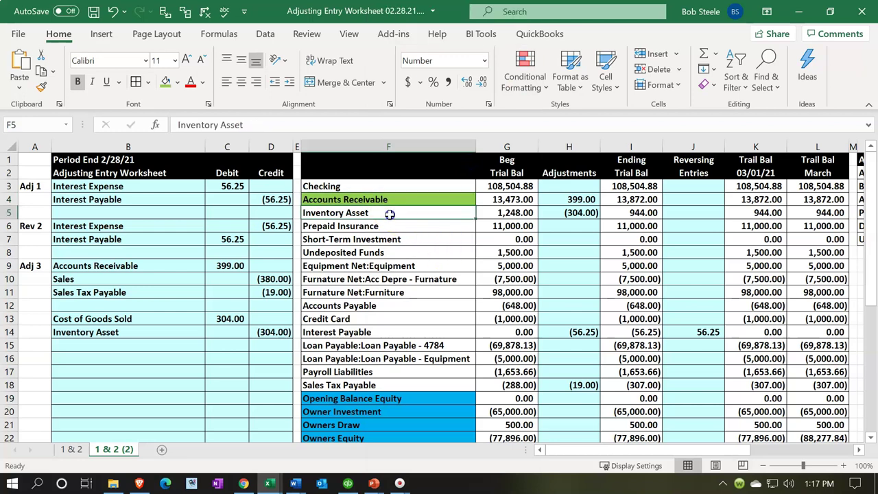
right_click(388, 214)
left_click(444, 34)
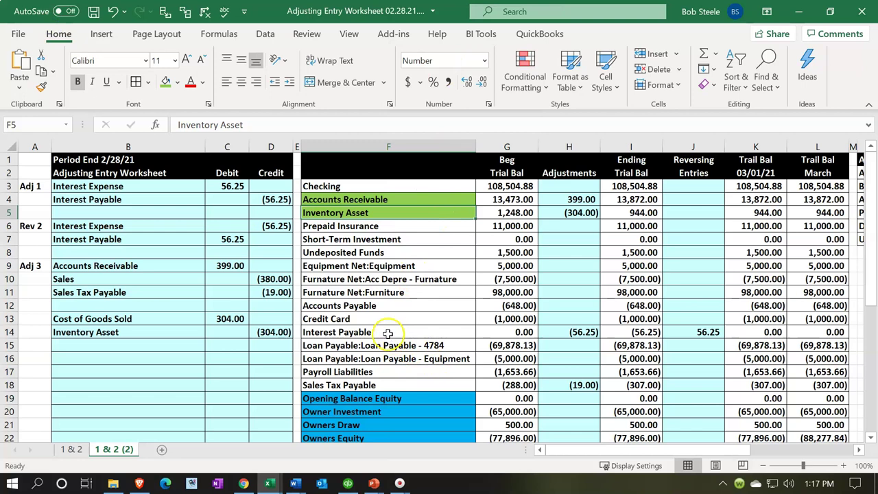
Fill the Sales Tax Payable, Sales and Cost of Goods Sold account names green.
left_click(388, 385)
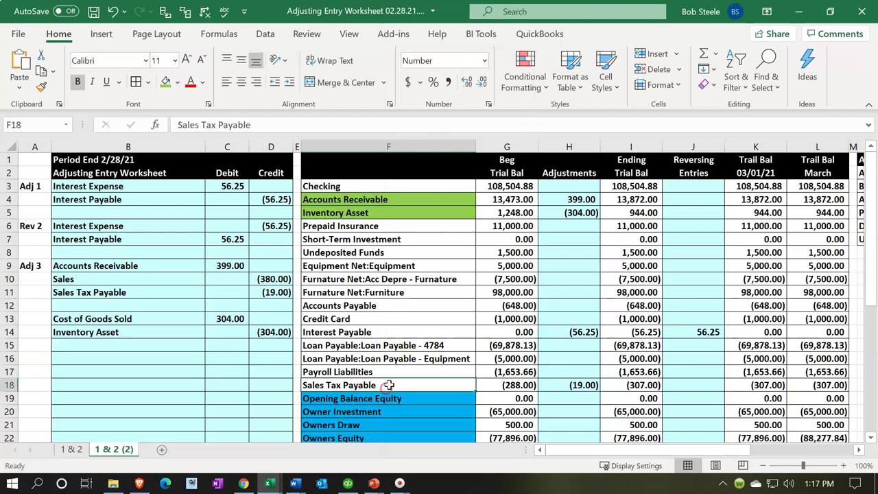
right_click(388, 385)
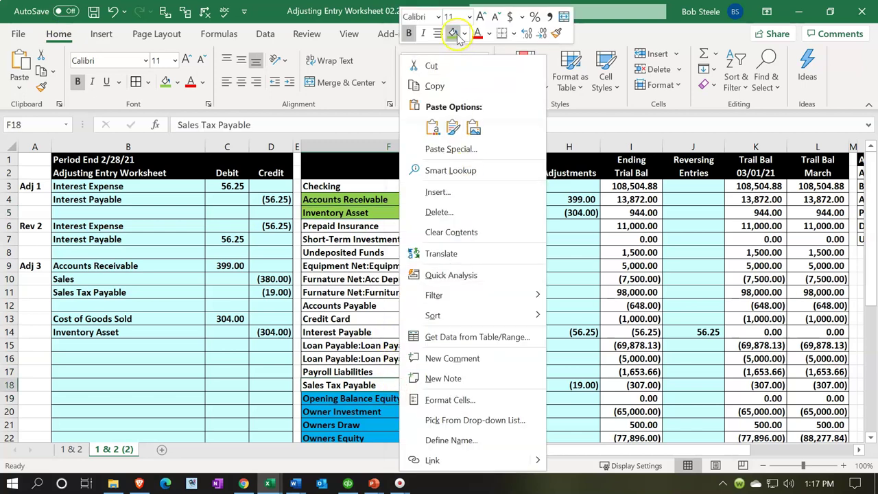
left_click(453, 34)
scroll(306, 329, "down", 5)
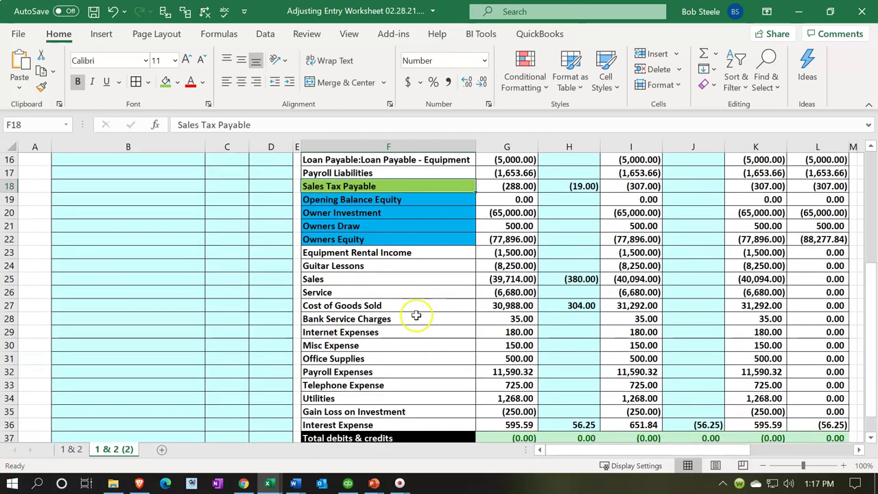
right_click(382, 276)
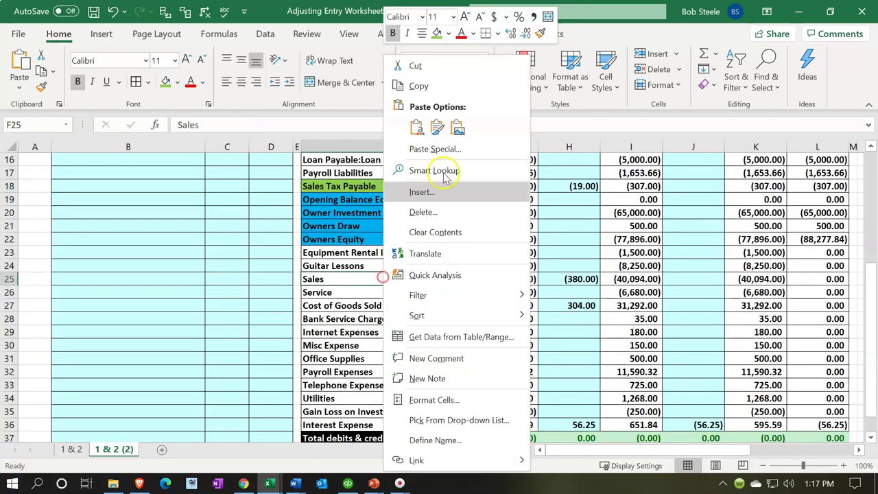
left_click(437, 34)
left_click(382, 307)
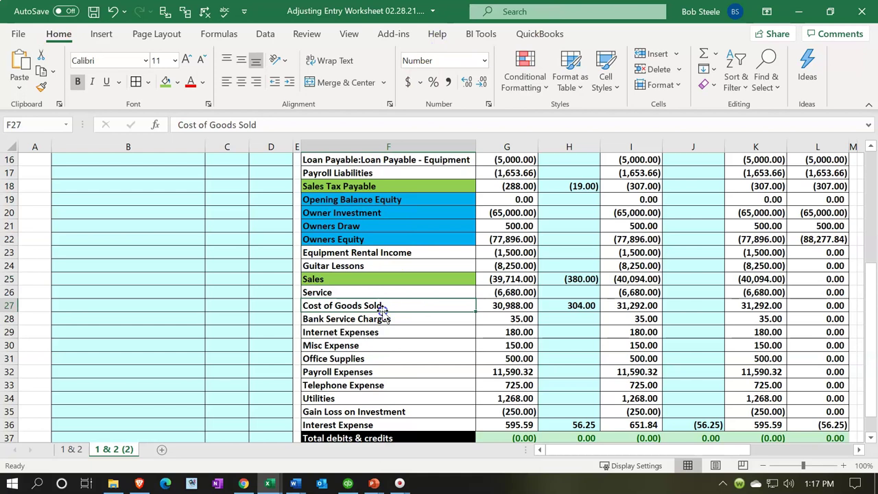
right_click(382, 308)
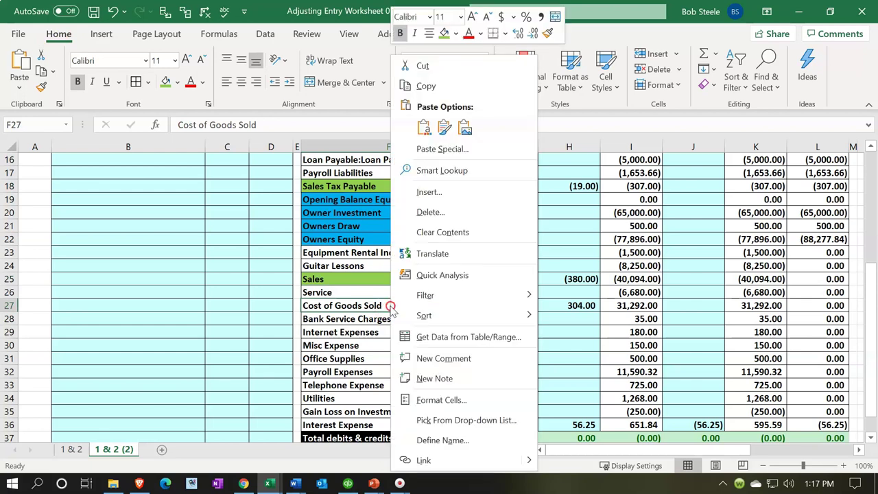
left_click(444, 34)
Clear the selection and select the Ending Trial Bal heading to review balances.
left_click(425, 277)
scroll(415, 302, "up", 4)
scroll(398, 254, "up", 1)
scroll(329, 274, "down", 3)
left_click(296, 305)
scroll(232, 381, "up", 3)
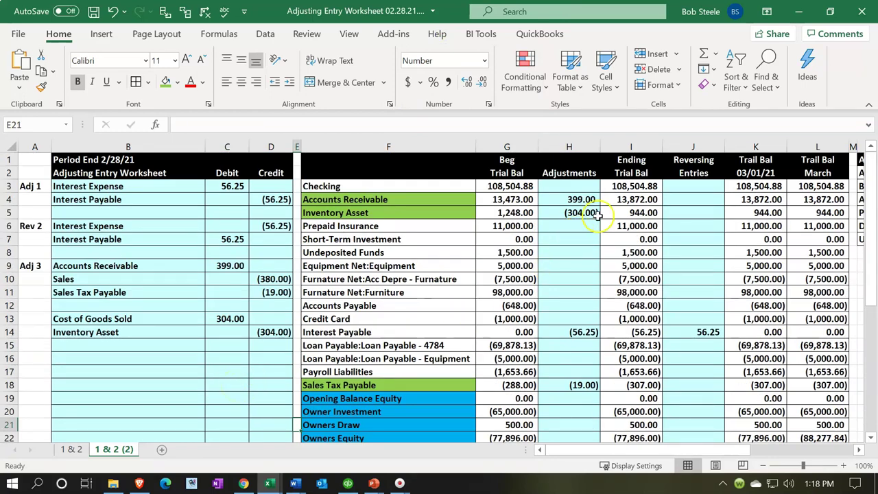
left_click(642, 177)
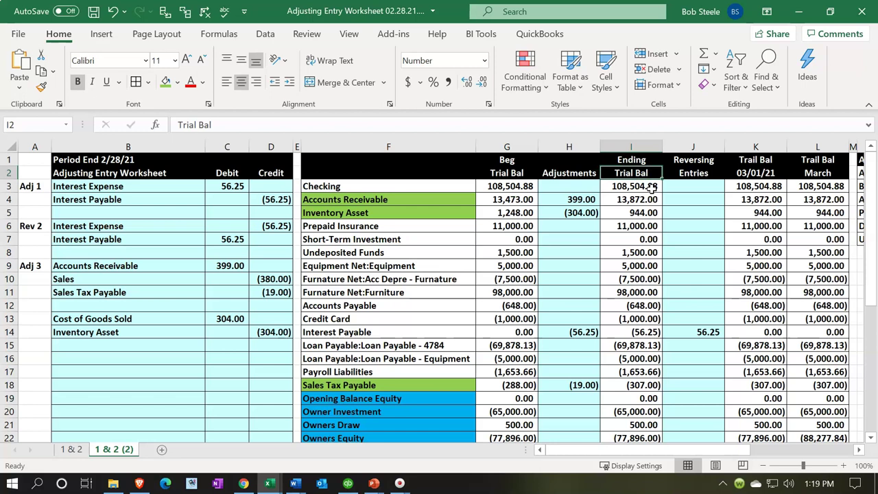
left_click_drag(187, 266, 259, 332)
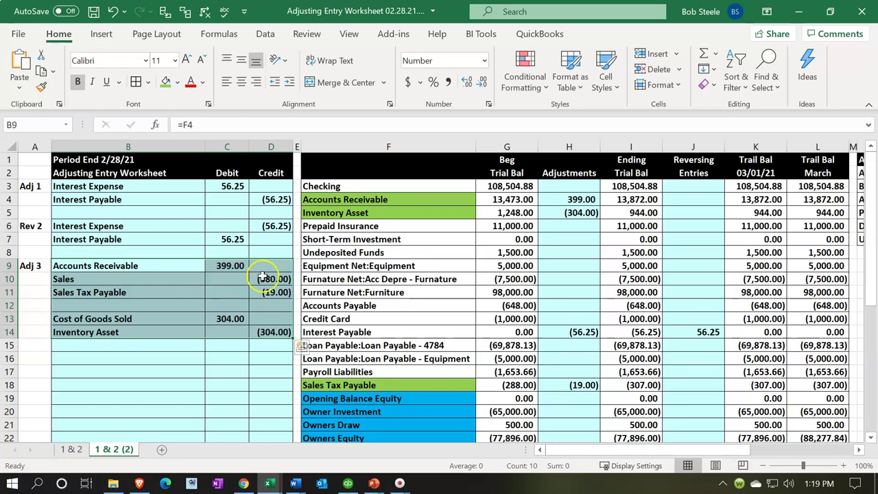
left_click_drag(635, 184, 631, 237)
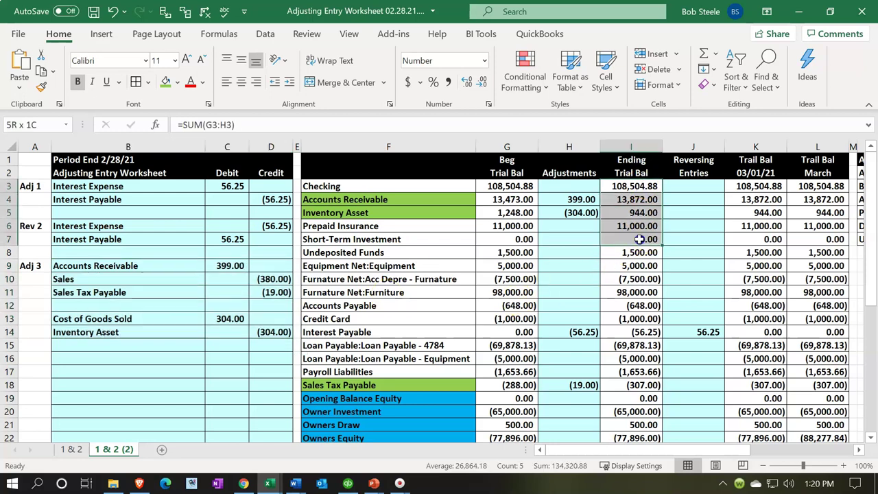
left_click(184, 265)
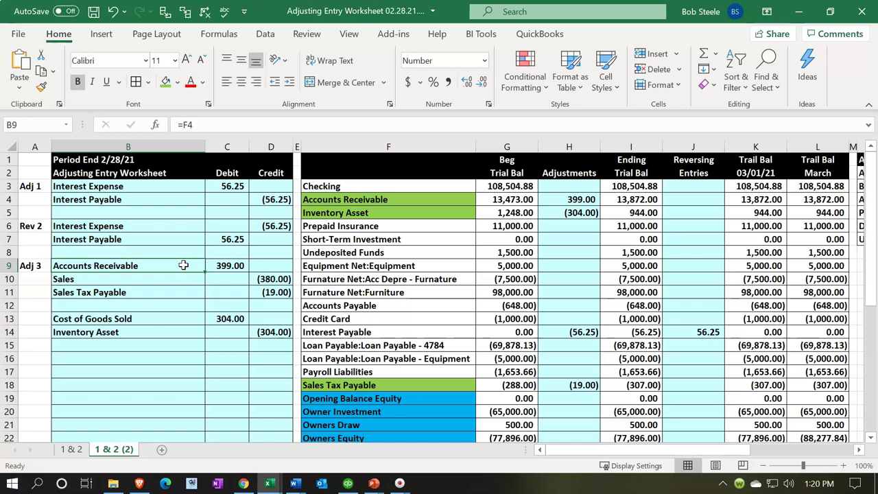
left_click_drag(183, 265, 229, 265)
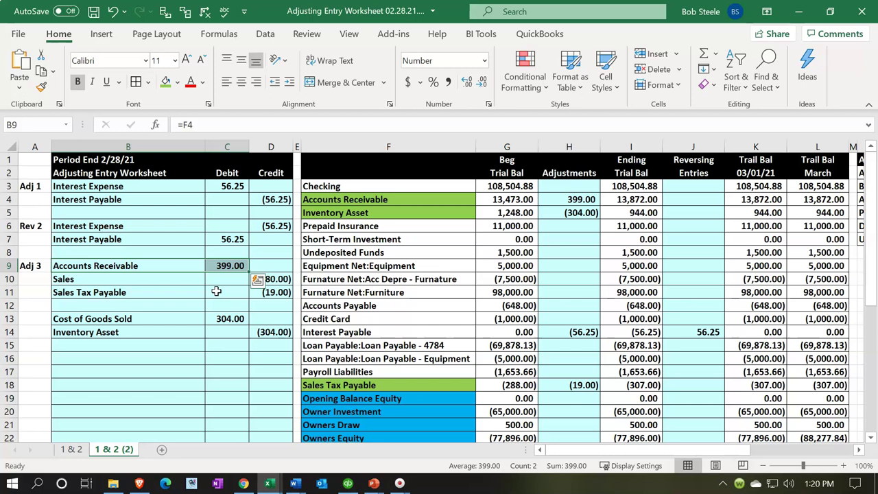
left_click_drag(173, 280, 266, 277)
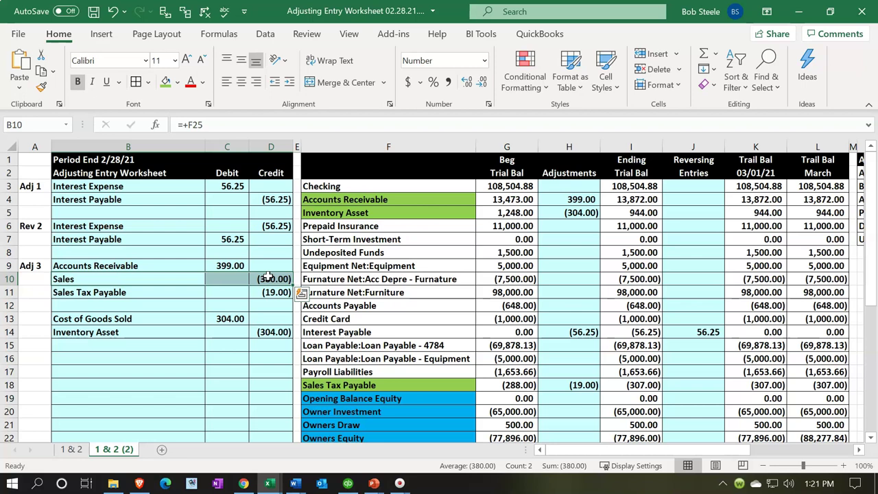
left_click_drag(205, 292, 254, 291)
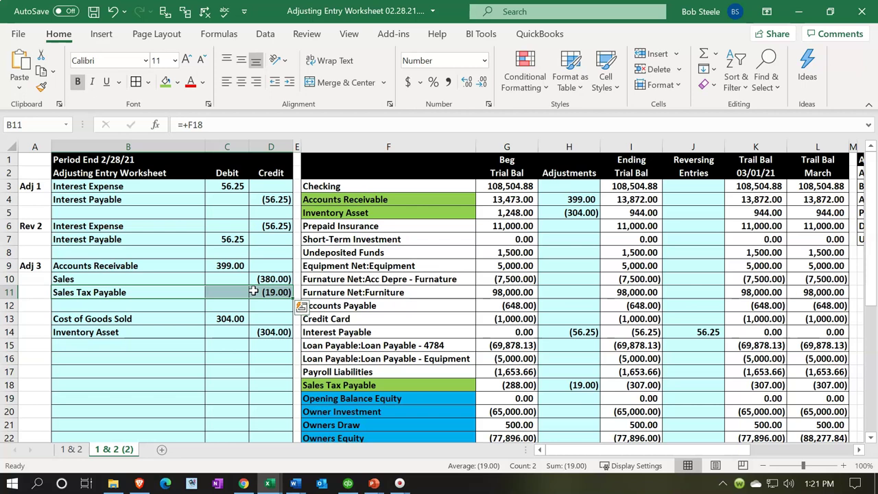
left_click(253, 292)
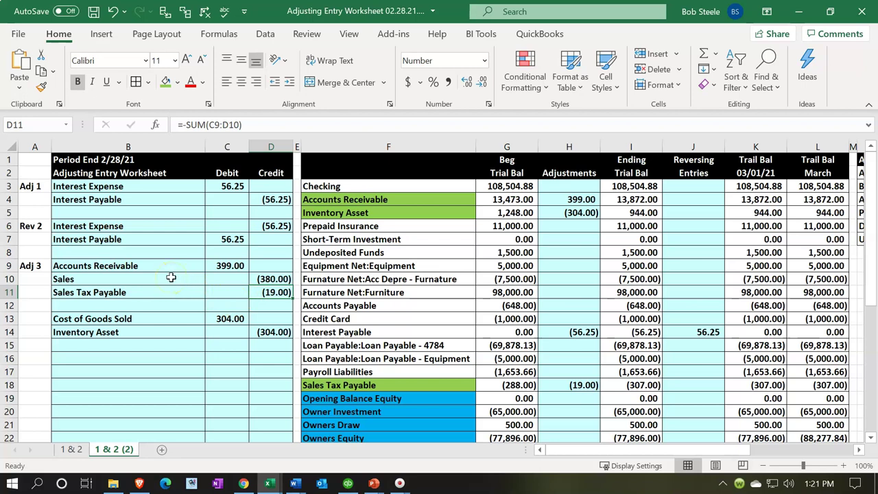
left_click_drag(172, 331, 256, 337)
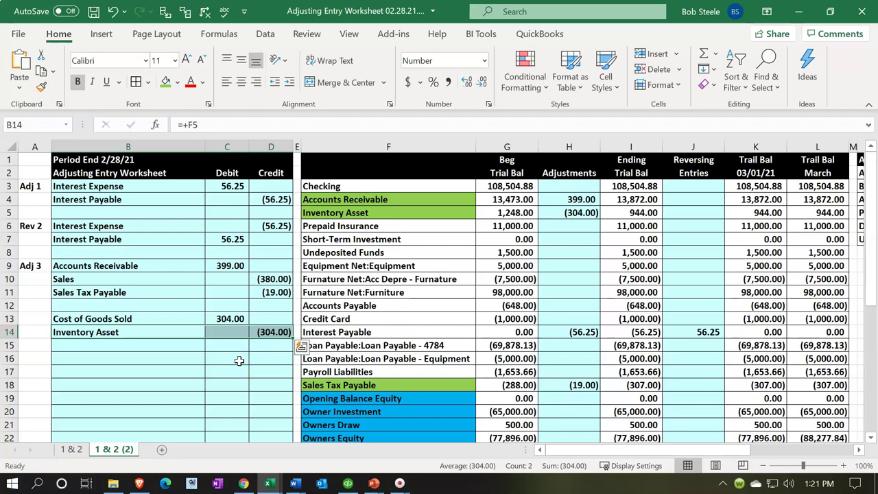
left_click_drag(195, 267, 210, 268)
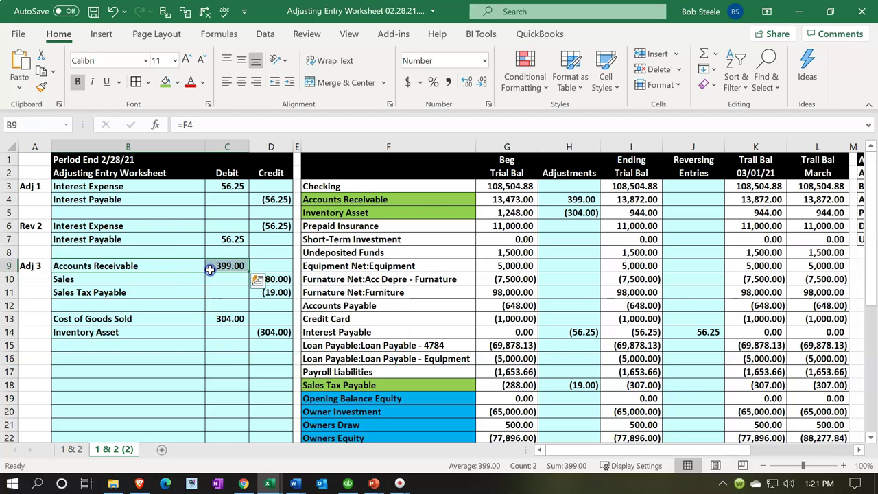
left_click(175, 294)
left_click_drag(175, 293, 266, 293)
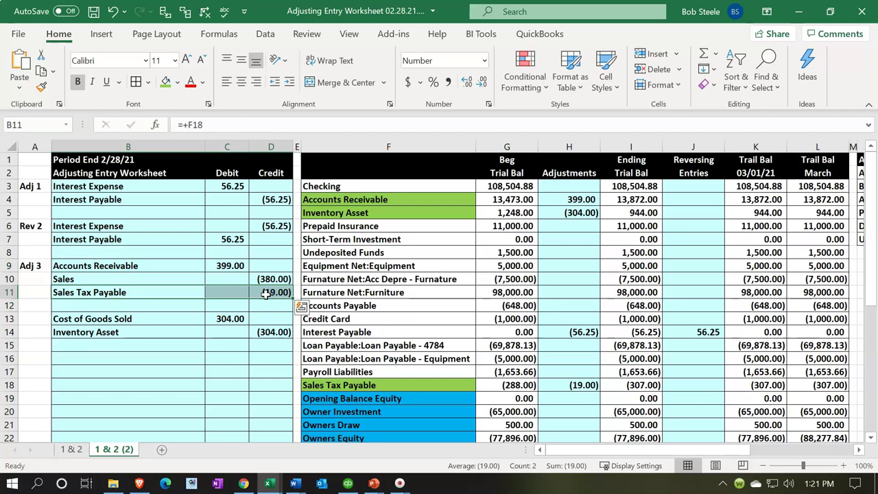
left_click_drag(192, 335, 254, 340)
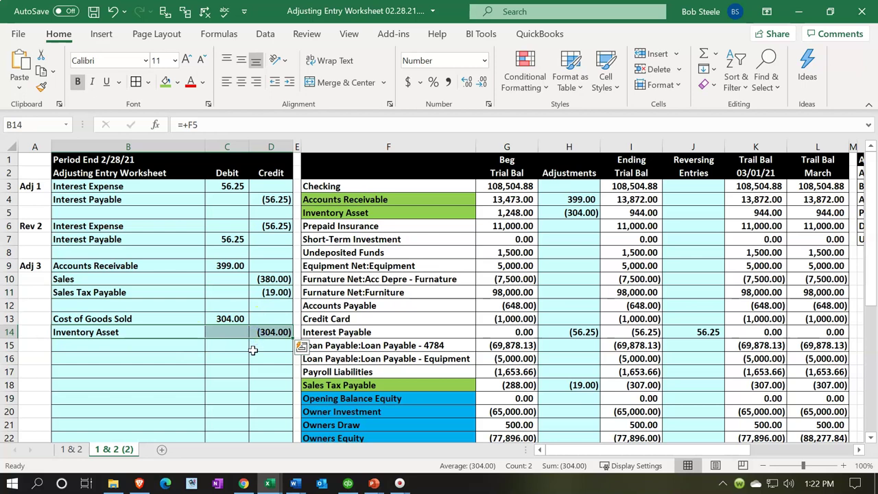
left_click(231, 382)
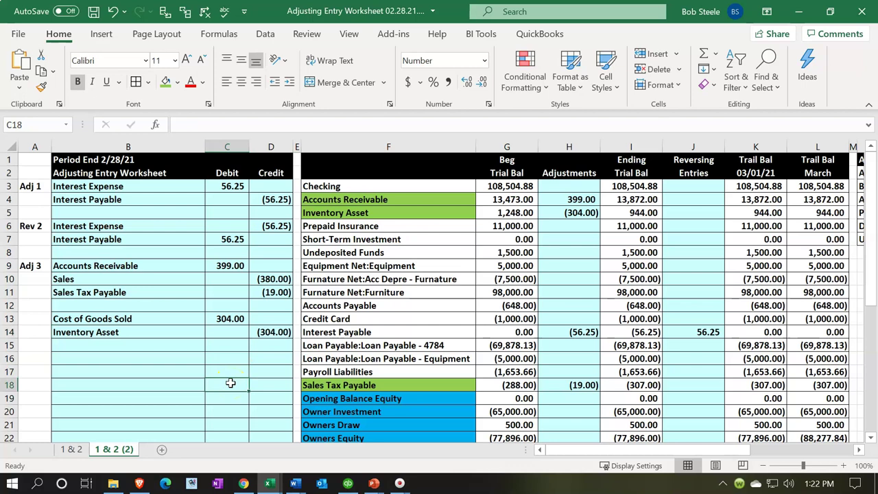